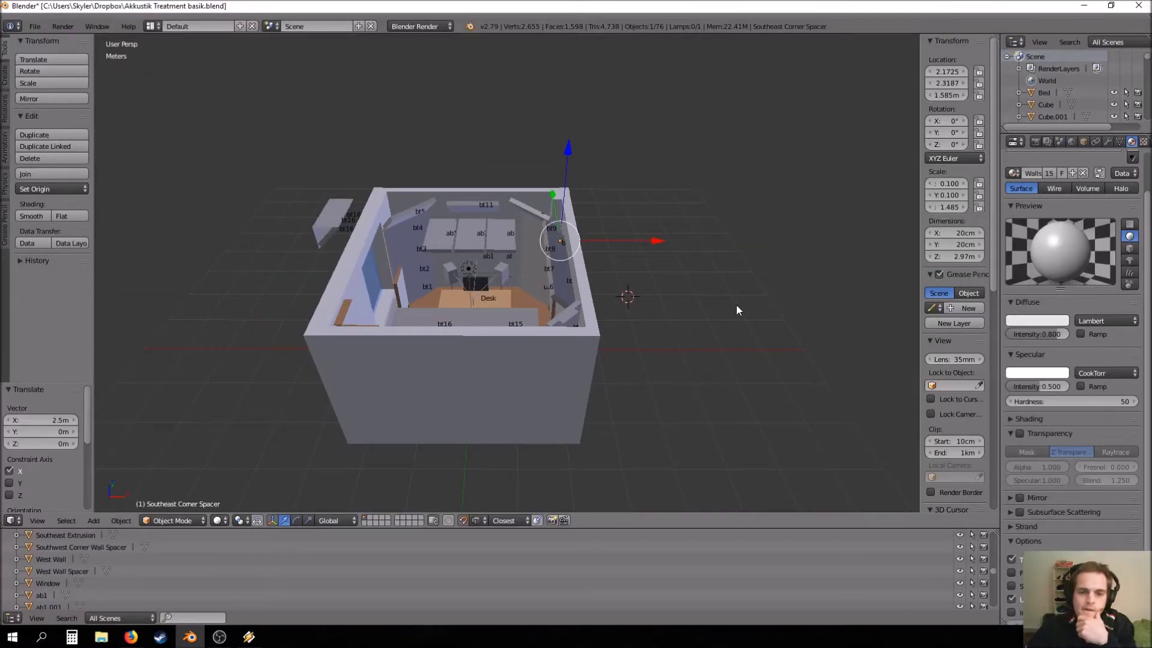
Step: Orbit and zoom around the room model to inspect the acoustic panels from several angles
middle_drag(738, 308, 648, 320)
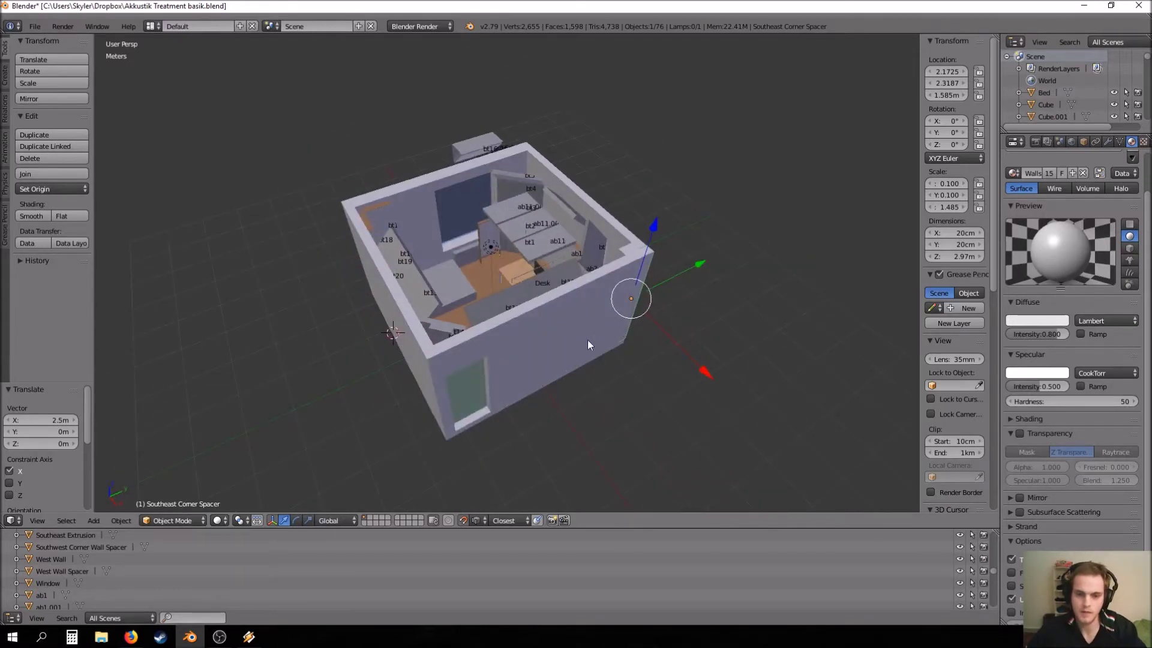
middle_drag(631, 405, 722, 387)
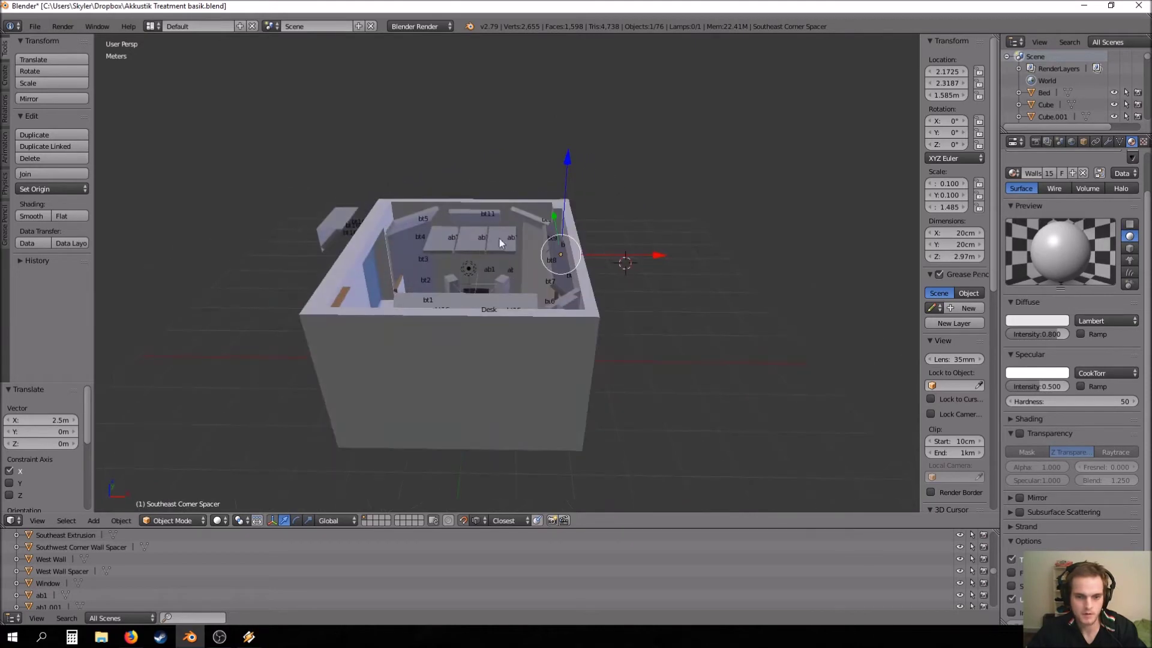
mouse_move(522, 243)
middle_down()
mouse_move(530, 286)
mouse_move(538, 257)
middle_up()
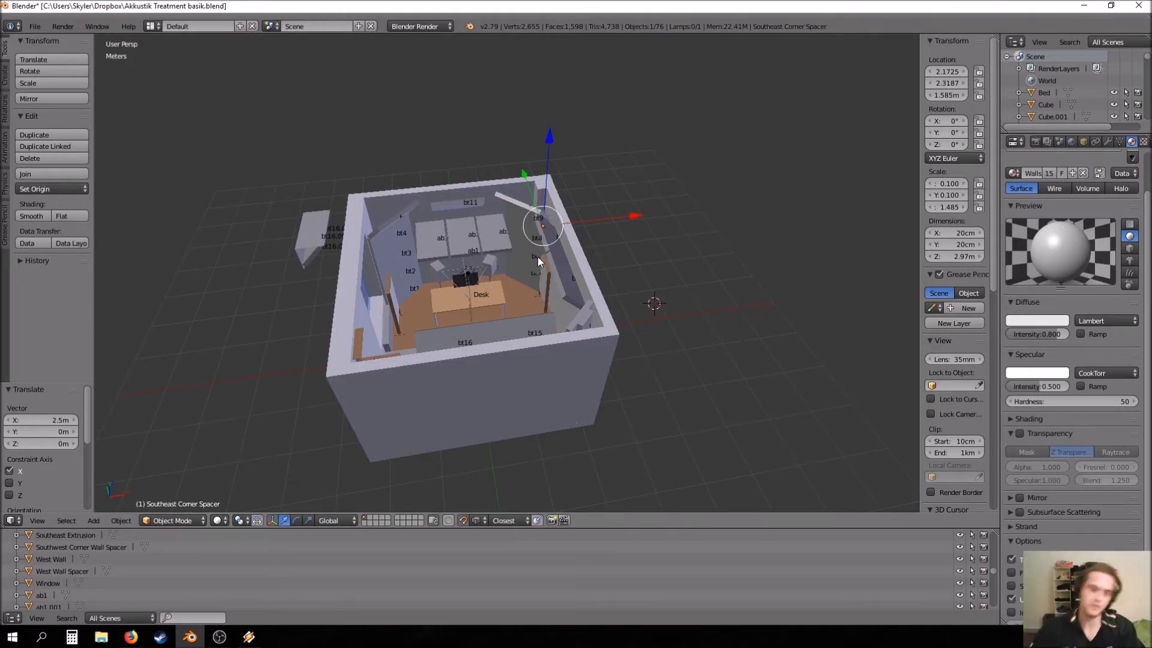
scroll(500, 268, up, 5)
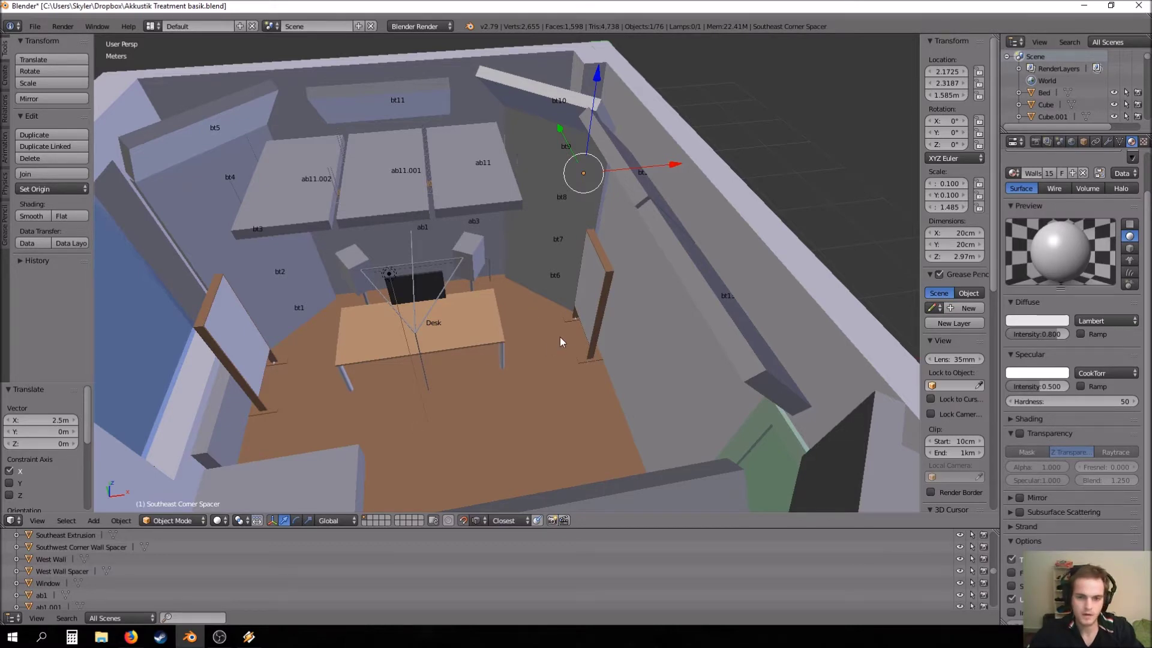
scroll(559, 336, down, 5)
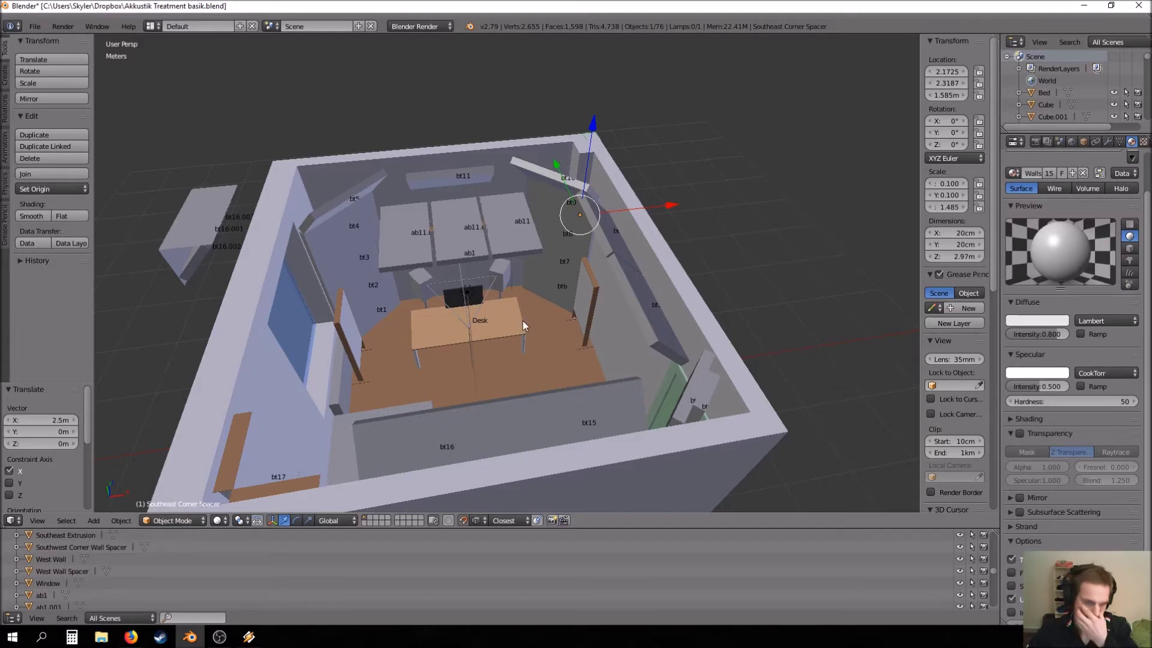
middle_drag(523, 321, 546, 309)
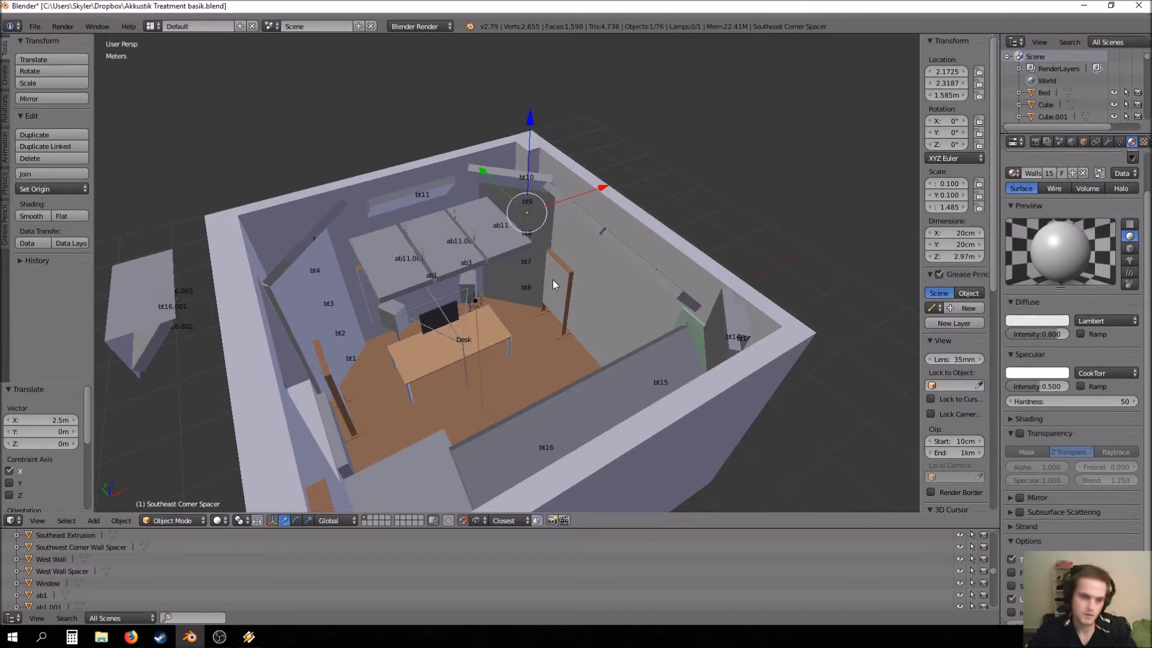
scroll(543, 311, down, 3)
scroll(542, 309, up, 1)
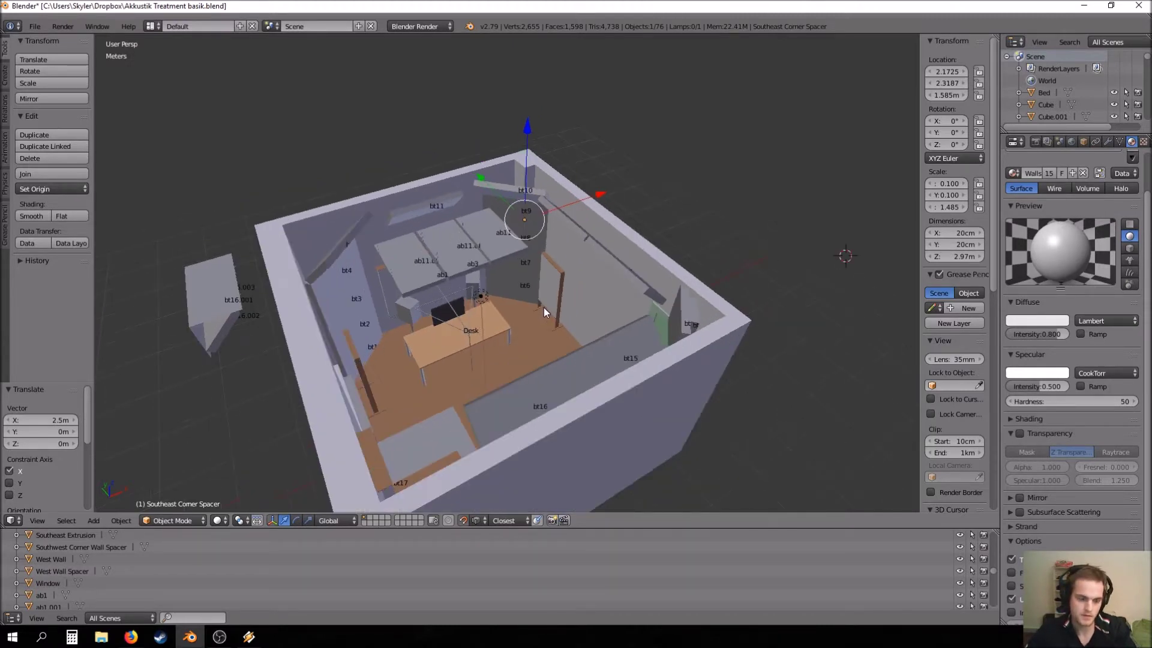
middle_drag(543, 307, 523, 323)
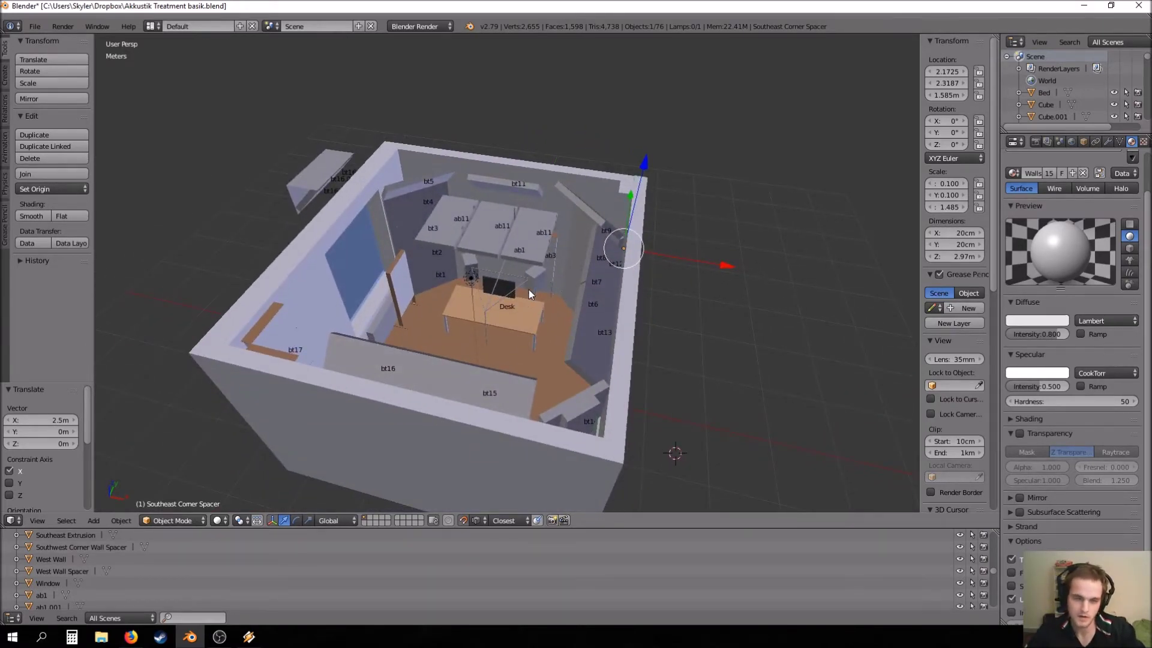
middle_drag(495, 315, 531, 300)
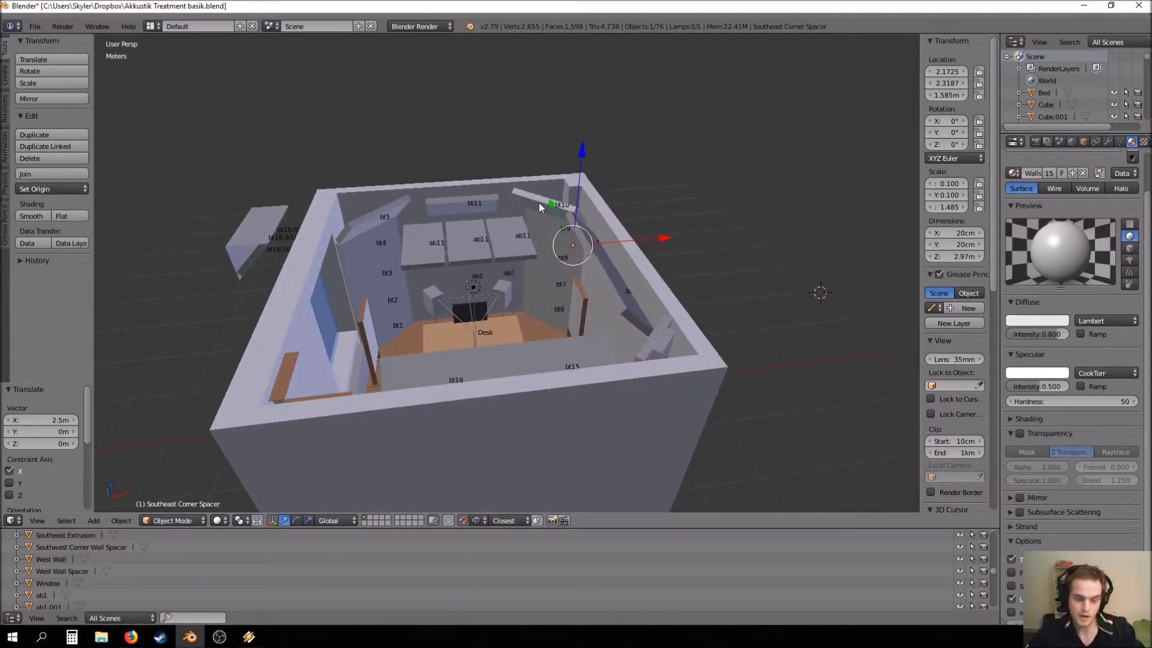
middle_drag(530, 221, 527, 304)
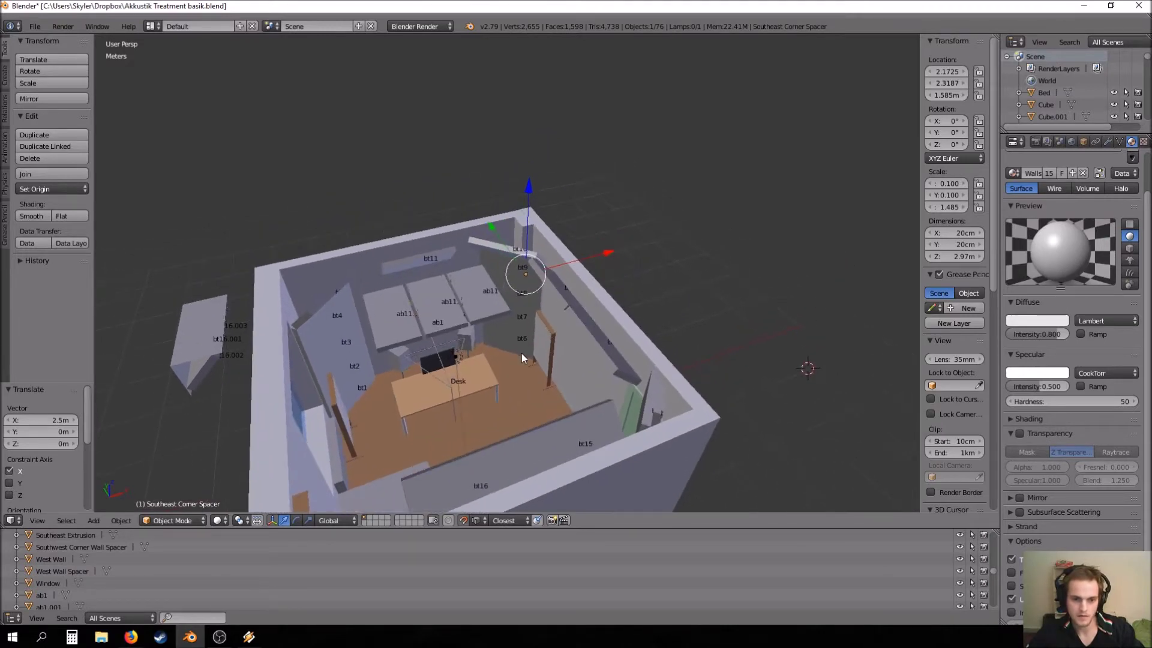
scroll(524, 370, up, 8)
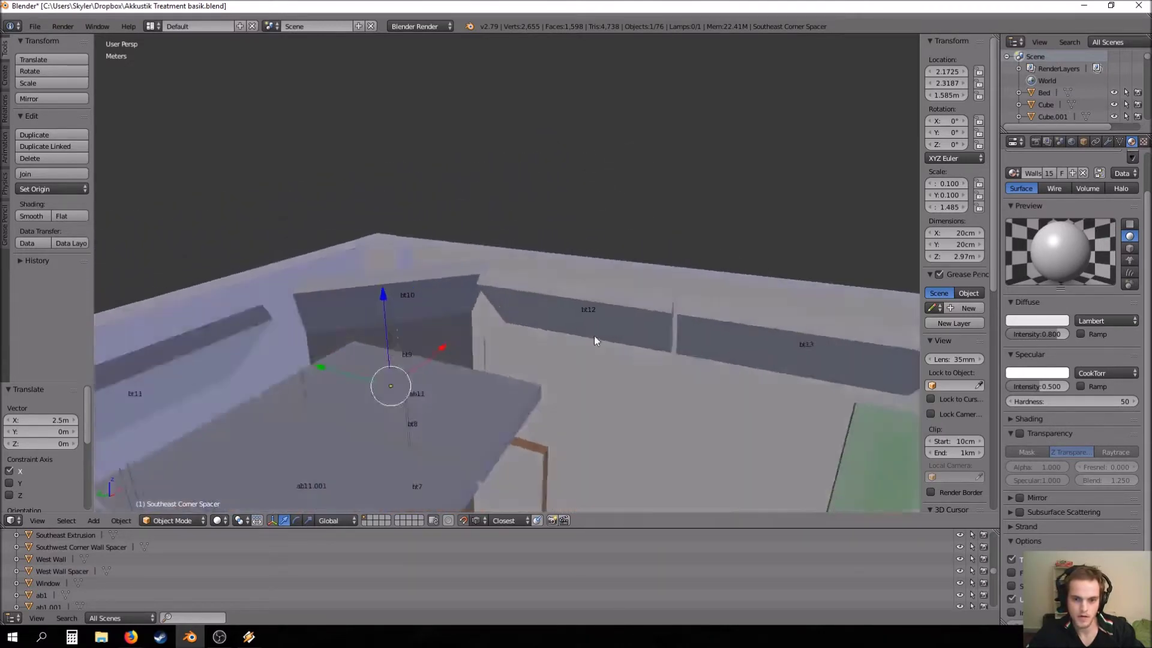
scroll(594, 340, down, 5)
middle_drag(594, 340, 661, 342)
scroll(660, 342, up, 3)
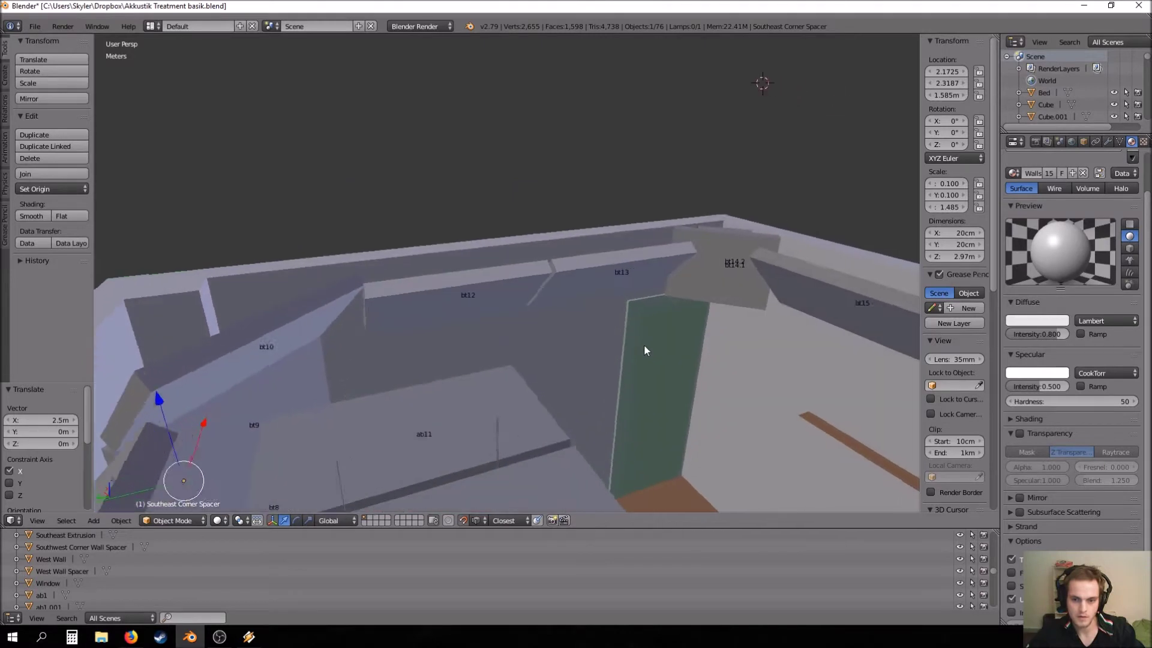
scroll(468, 311, down, 3)
Step: Select the bt13 wall panel and orbit around it to check its dimensions
right_click(473, 277)
scroll(519, 324, up, 2)
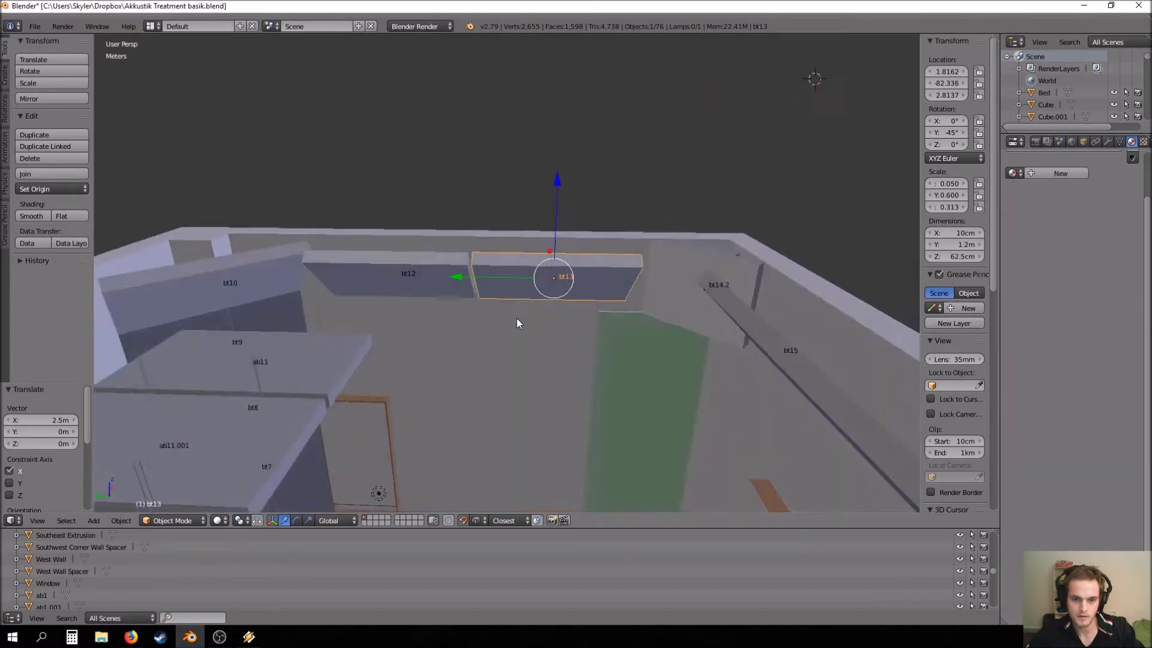
middle_drag(519, 323, 465, 327)
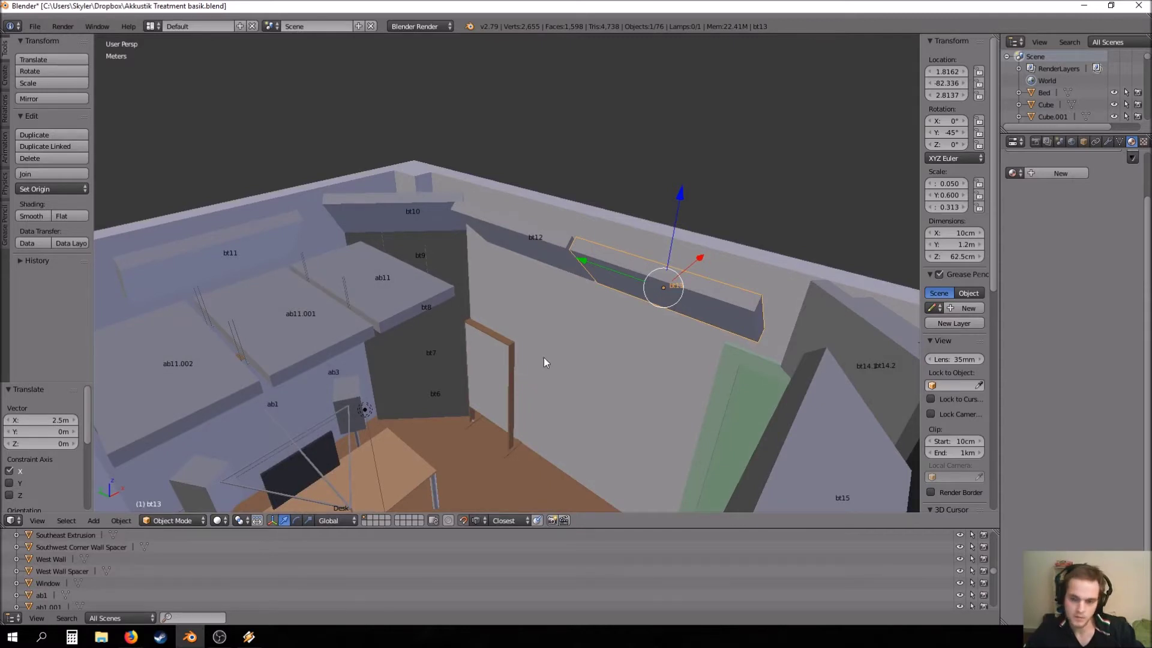
middle_drag(671, 348, 602, 330)
right_click(856, 449)
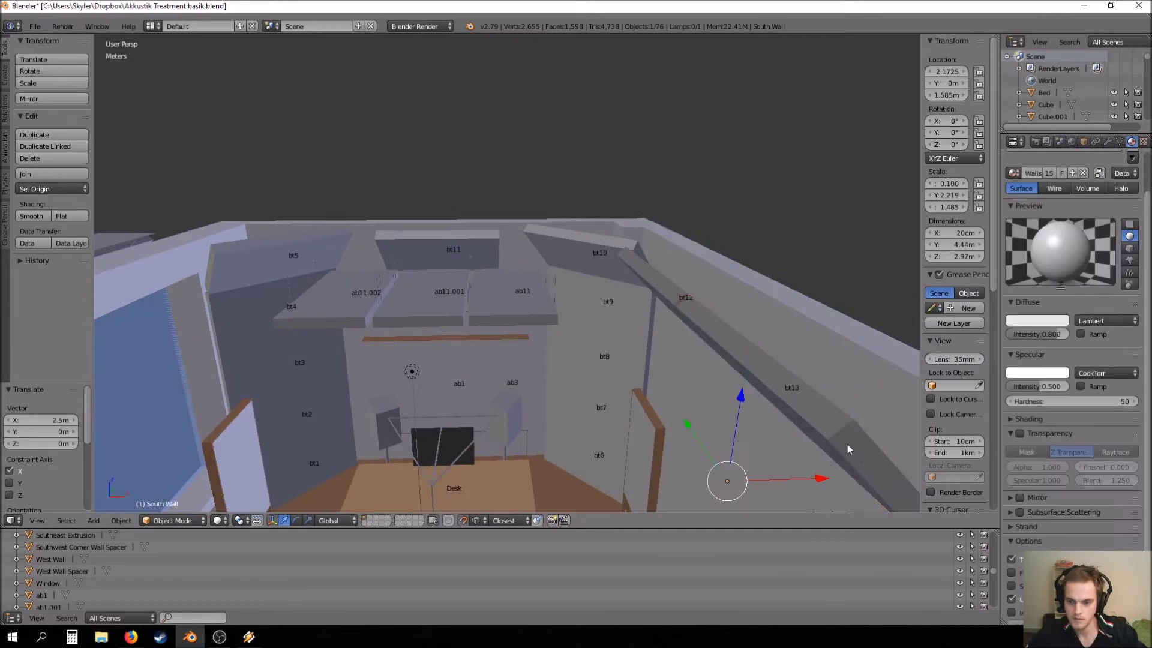
right_click(847, 448)
middle_drag(834, 434, 809, 398)
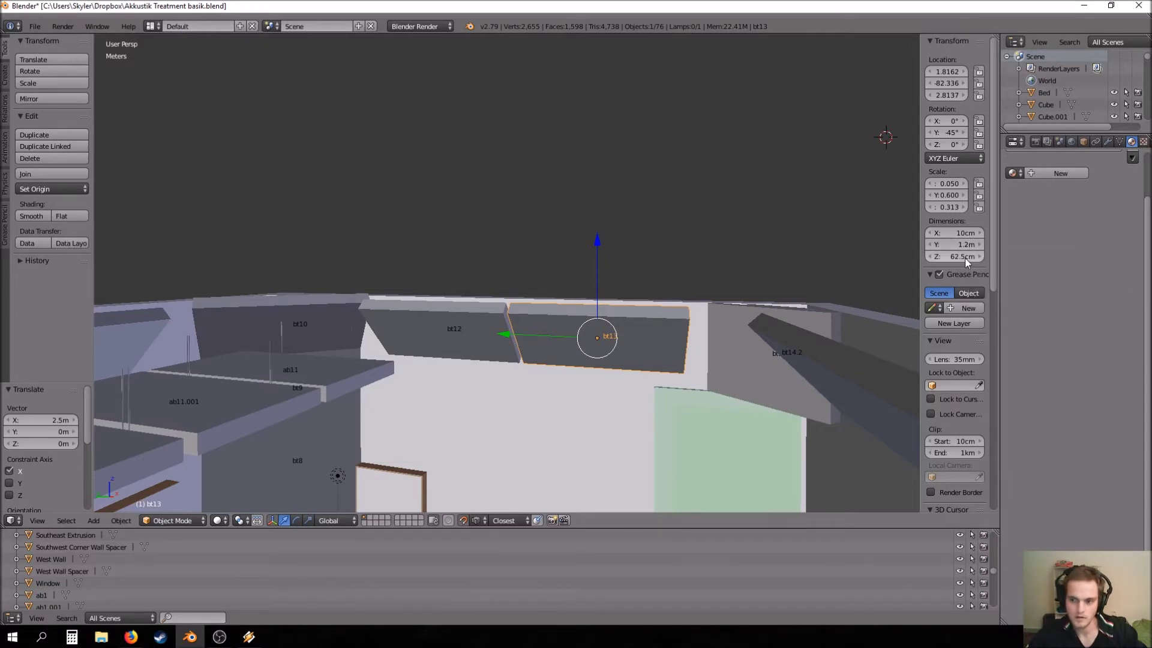
scroll(670, 381, up, 3)
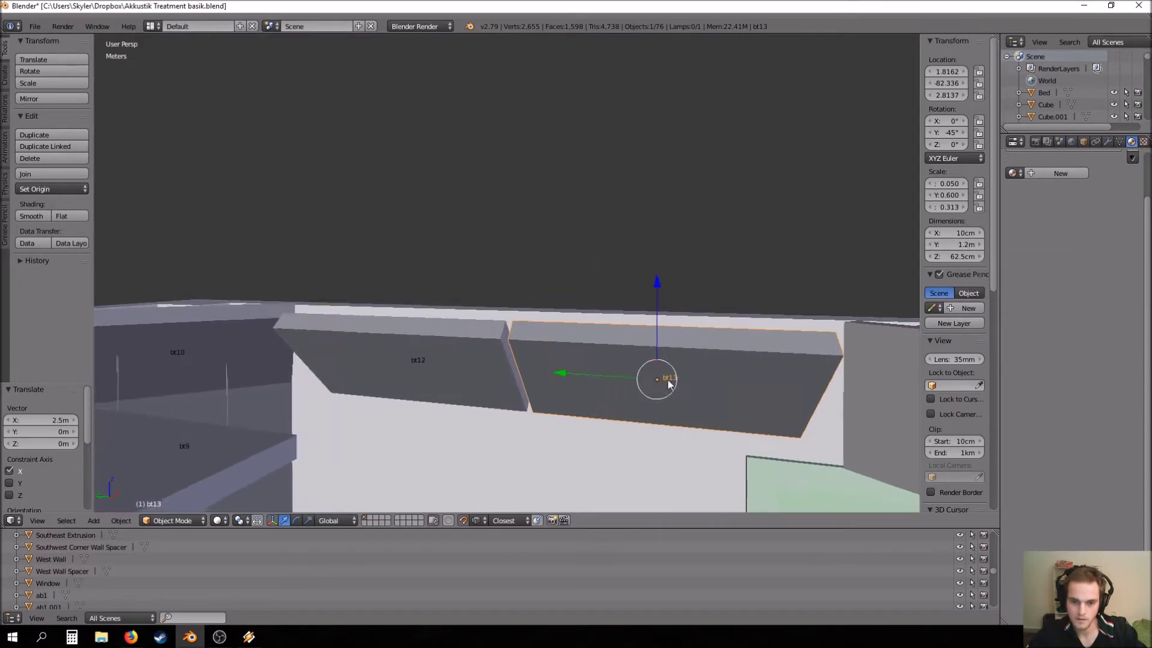
shift+middle_drag(666, 381, 621, 176)
Step: Swing over the room, then select and frame the standalone absorber bt16.001
middle_drag(661, 264, 424, 324)
scroll(532, 313, down, 2)
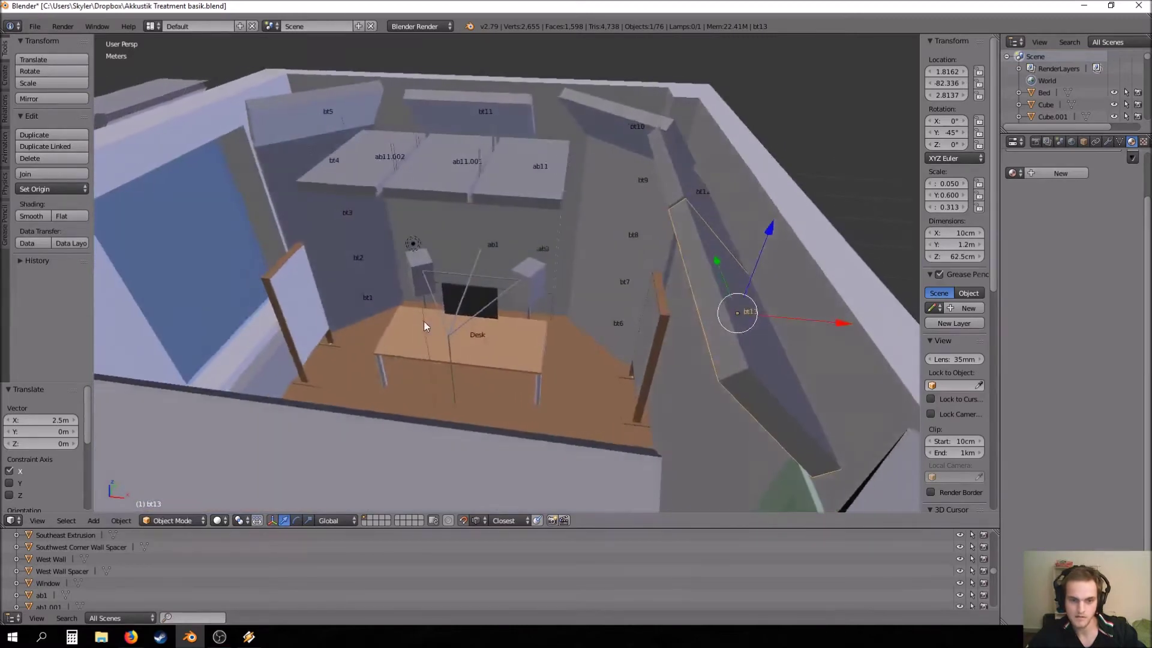
middle_drag(450, 263, 642, 279)
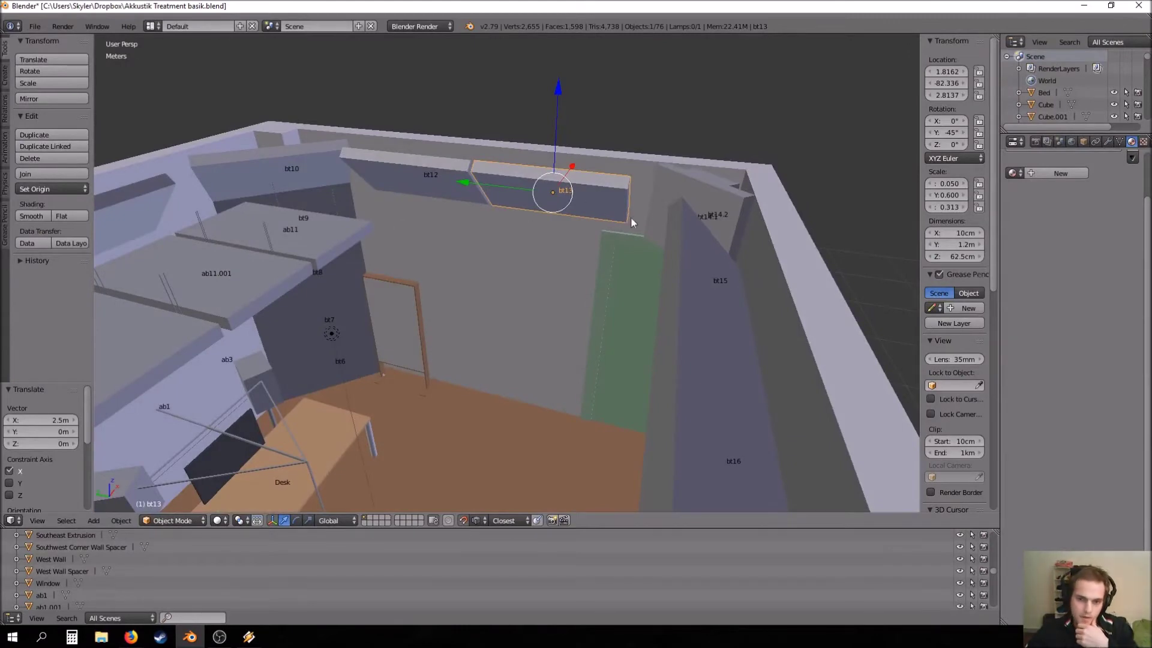
mouse_move(527, 257)
middle_down()
mouse_move(586, 246)
mouse_move(526, 242)
middle_up()
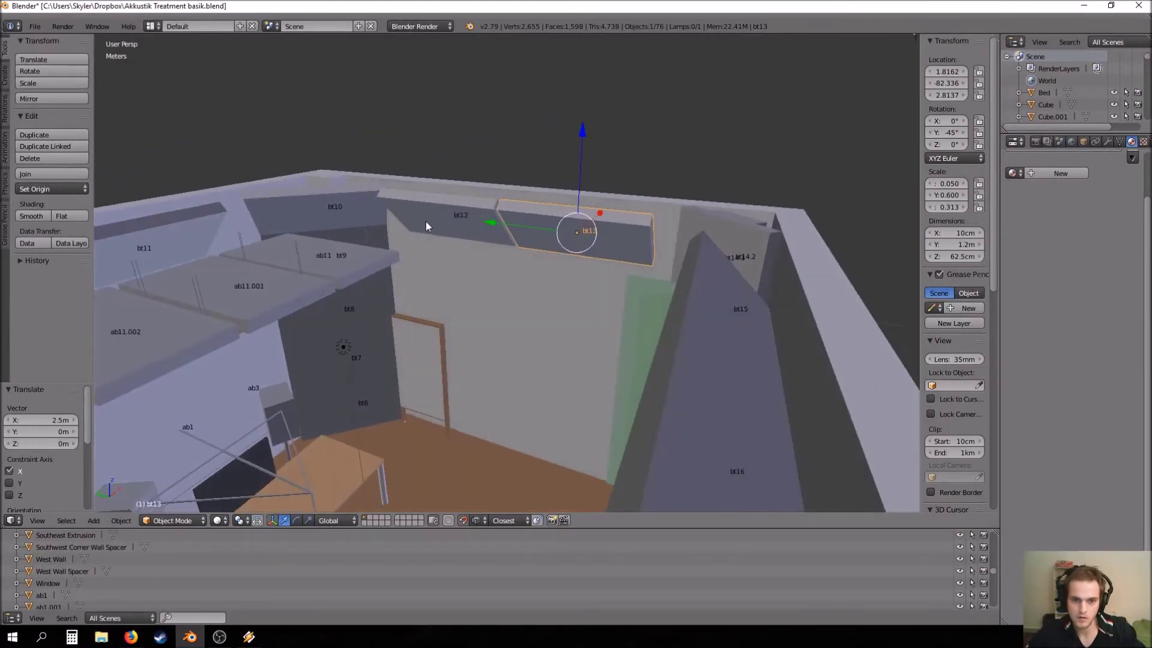
middle_drag(426, 225, 460, 274)
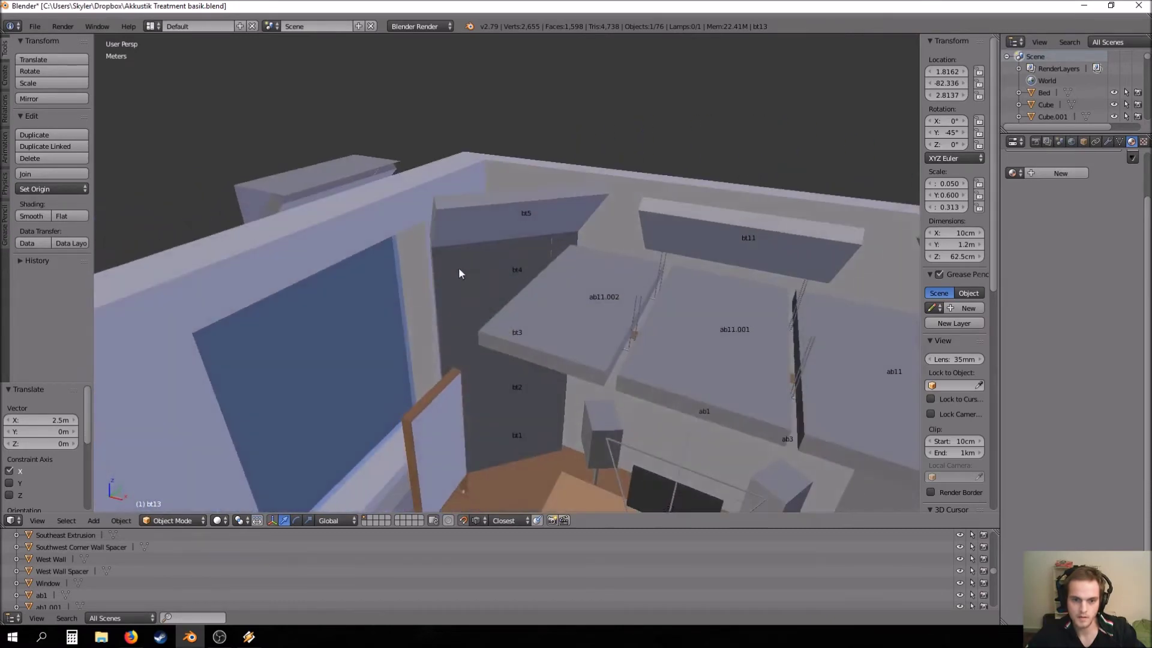
right_click(315, 178)
key(KP_Decimal)
Step: Orbit over the absorber, then select, frame and circle its small support rod
middle_drag(315, 177, 588, 190)
middle_drag(530, 154, 692, 430)
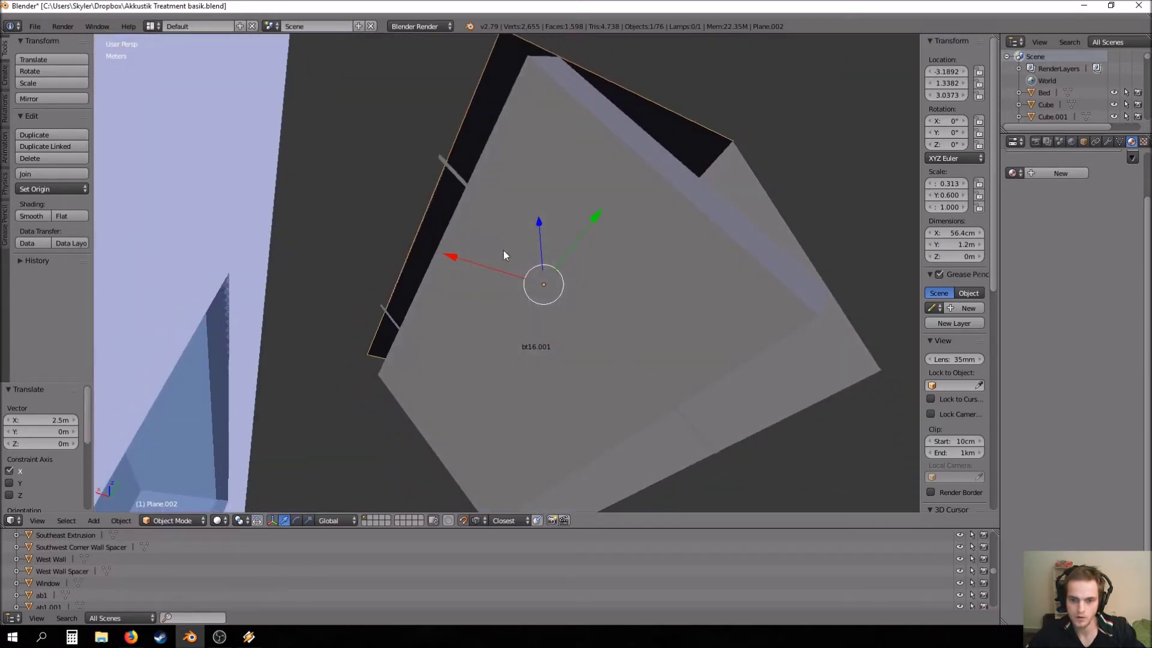
middle_drag(460, 285, 474, 305)
scroll(472, 276, up, 3)
right_click(402, 184)
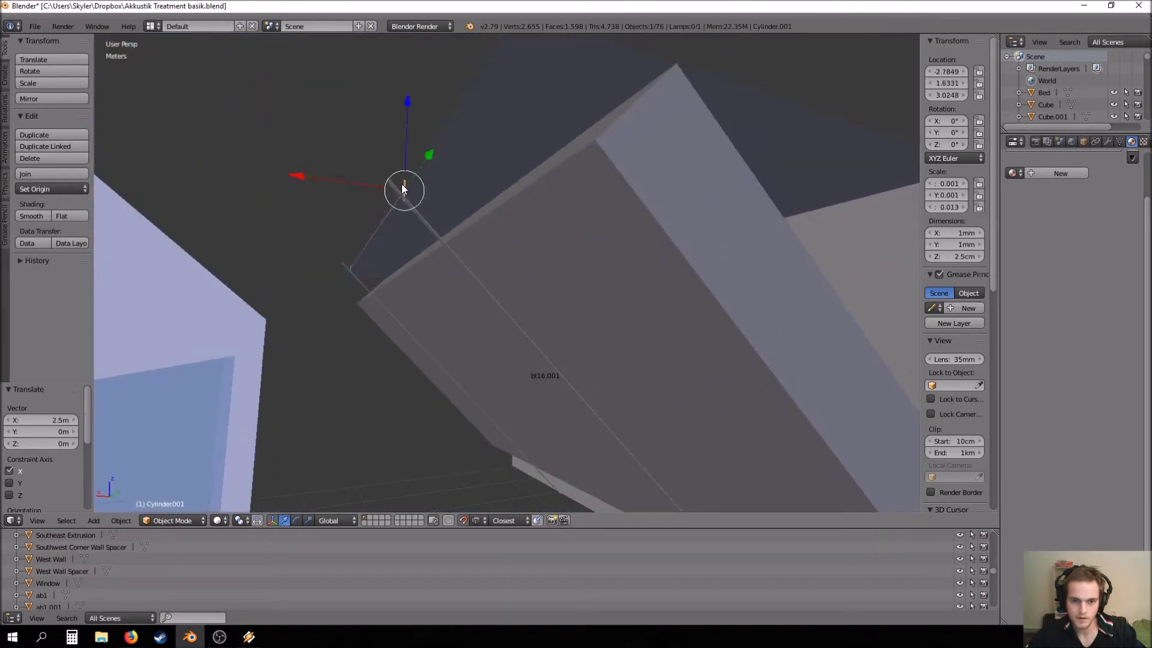
key(KP_Decimal)
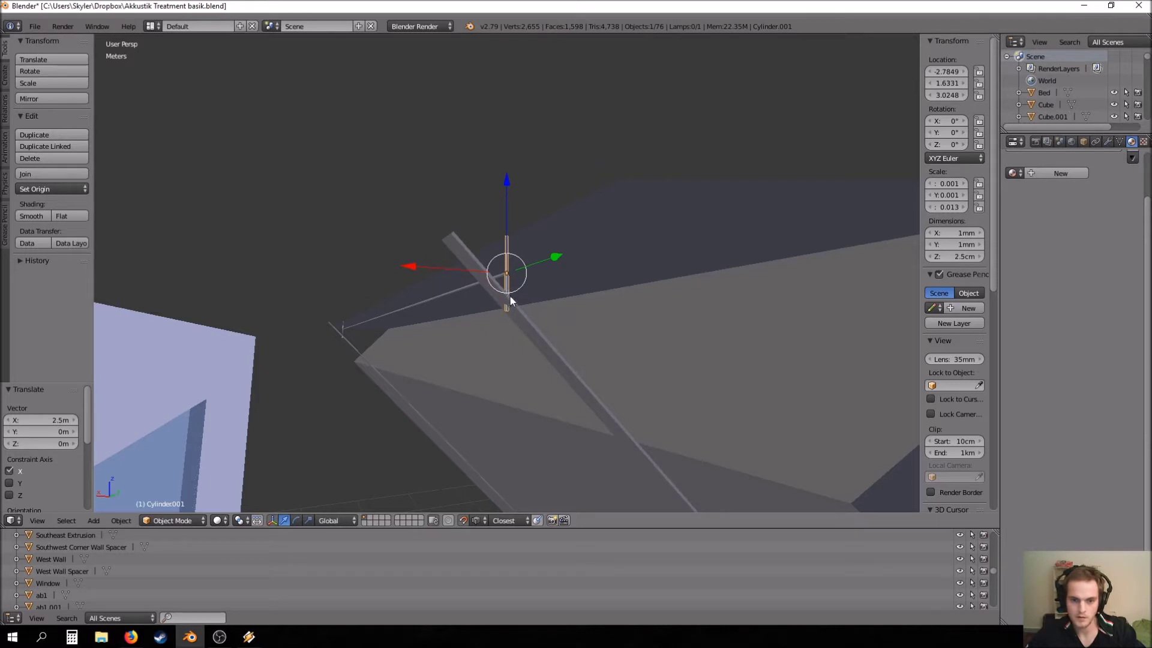
middle_drag(577, 368, 426, 179)
middle_drag(635, 393, 457, 375)
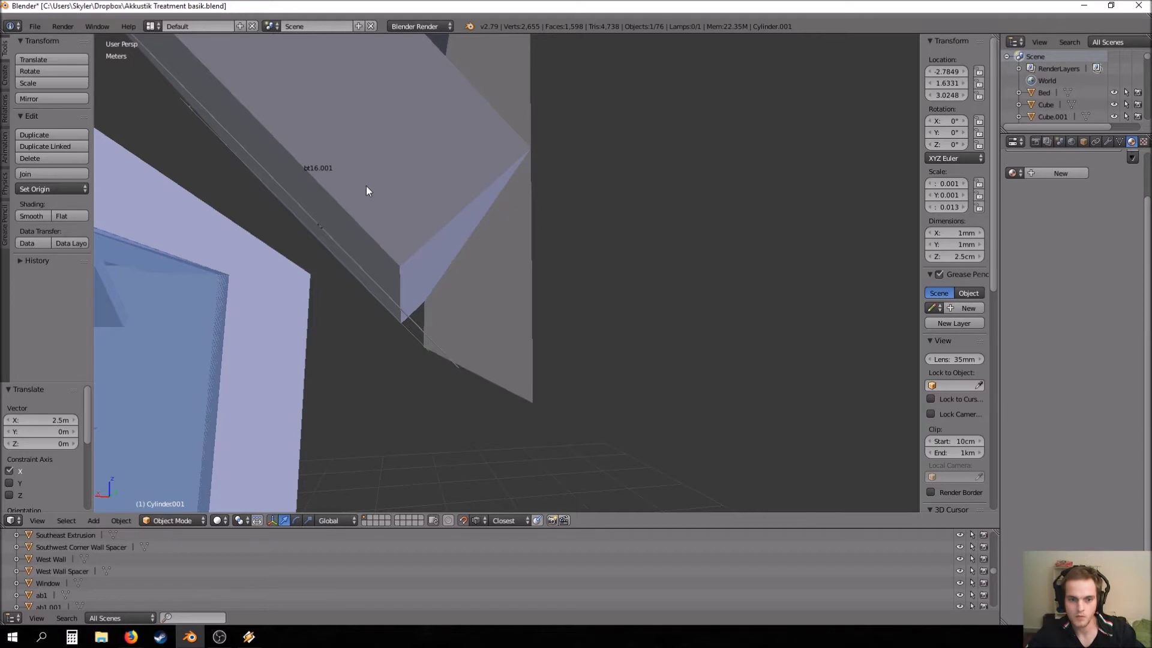
middle_drag(366, 191, 520, 303)
Step: Select the angled beam bt16.001, orbit in close around it, then pick Plane.002
right_click(416, 208)
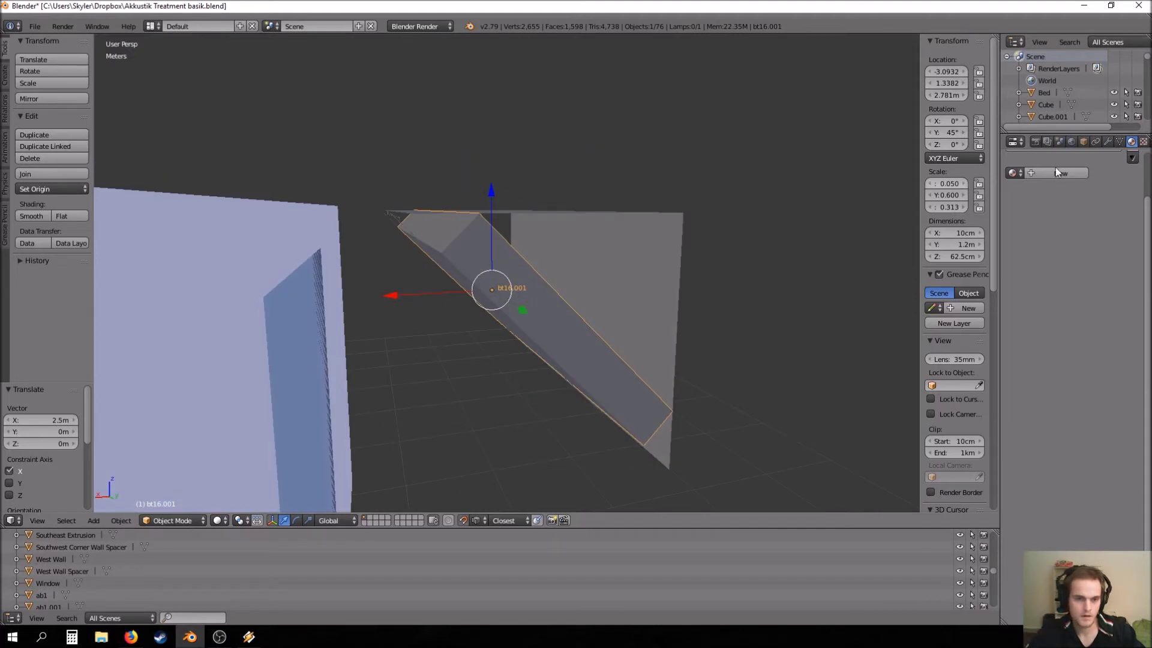
middle_drag(835, 239, 686, 387)
scroll(520, 296, up, 3)
middle_drag(520, 296, 360, 196)
right_click(360, 174)
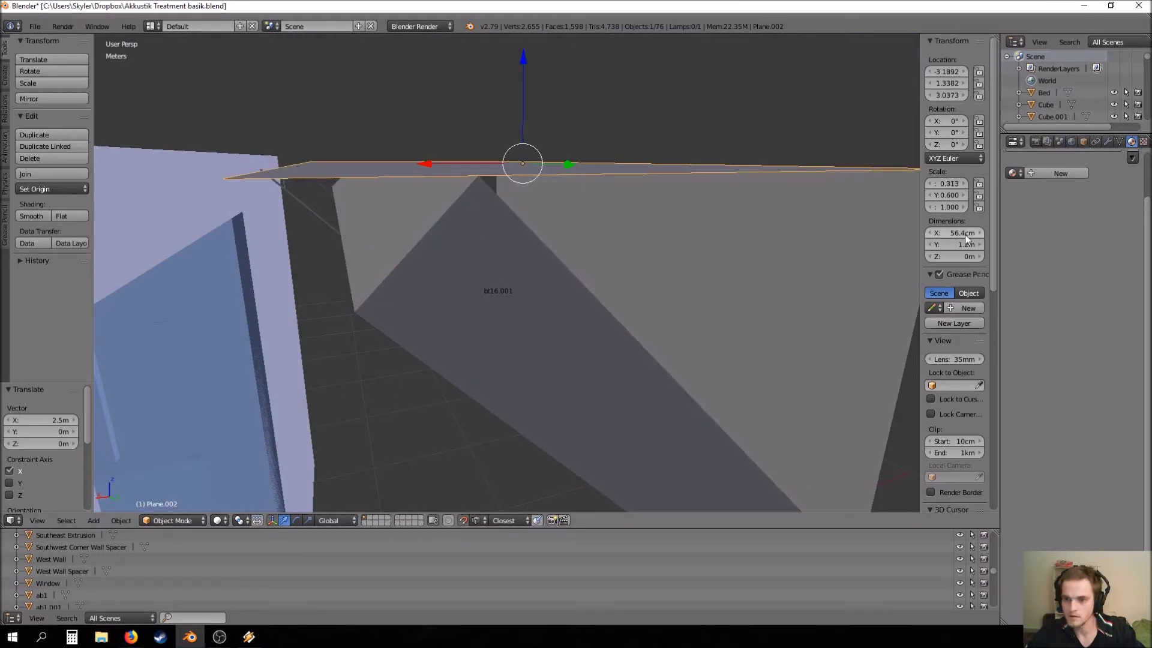
Step: Look over Plane.002 and the beam, then swing round to the desk and absorber panels
middle_drag(900, 238, 386, 172)
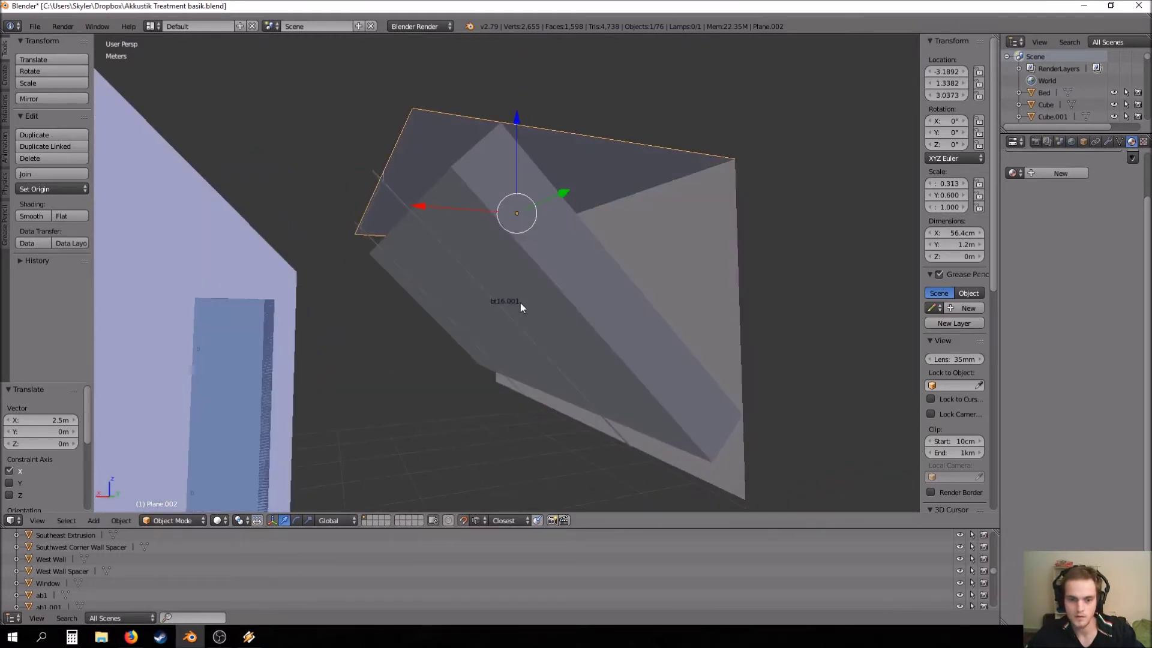
middle_drag(501, 278, 528, 219)
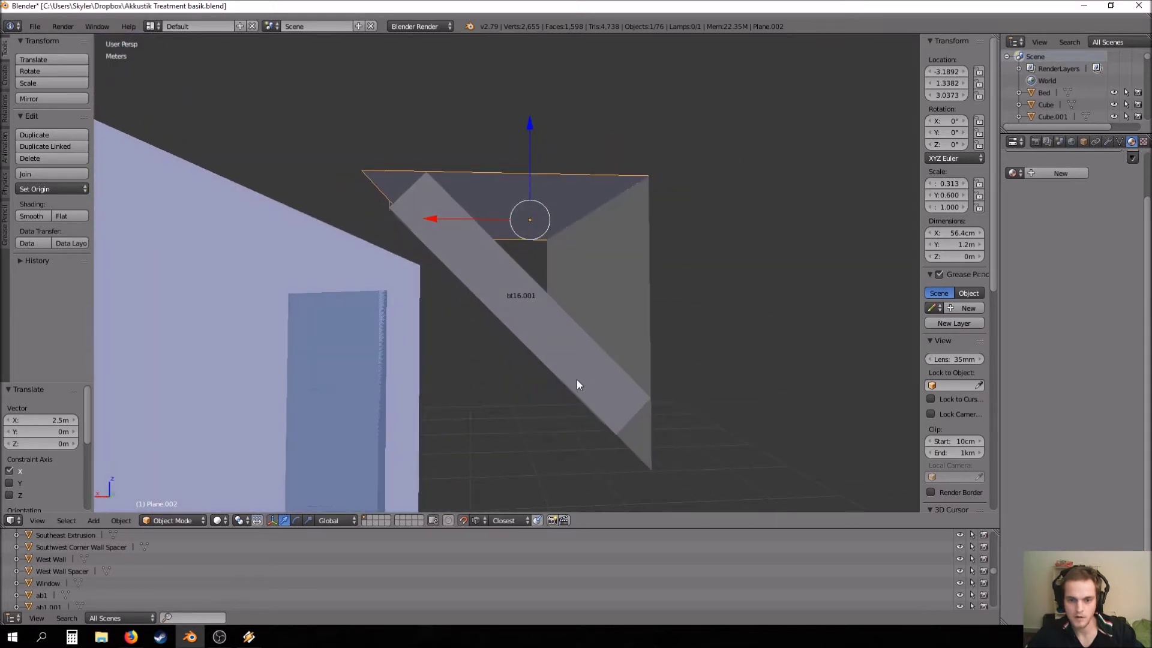
middle_drag(576, 380, 841, 252)
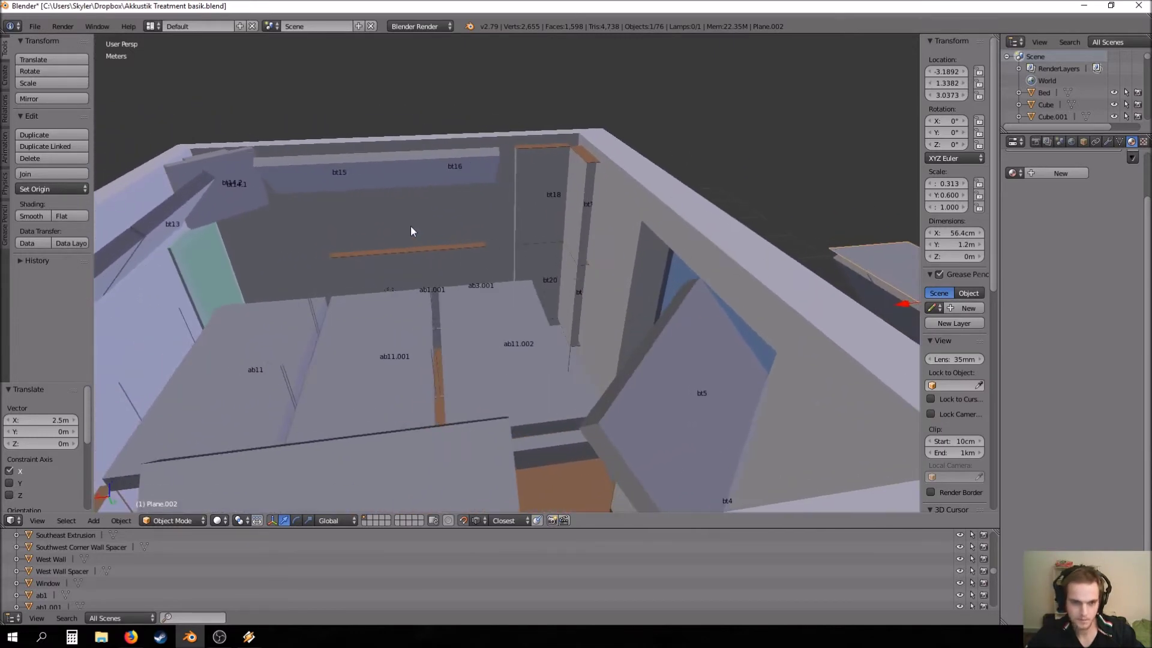
middle_drag(411, 230, 592, 244)
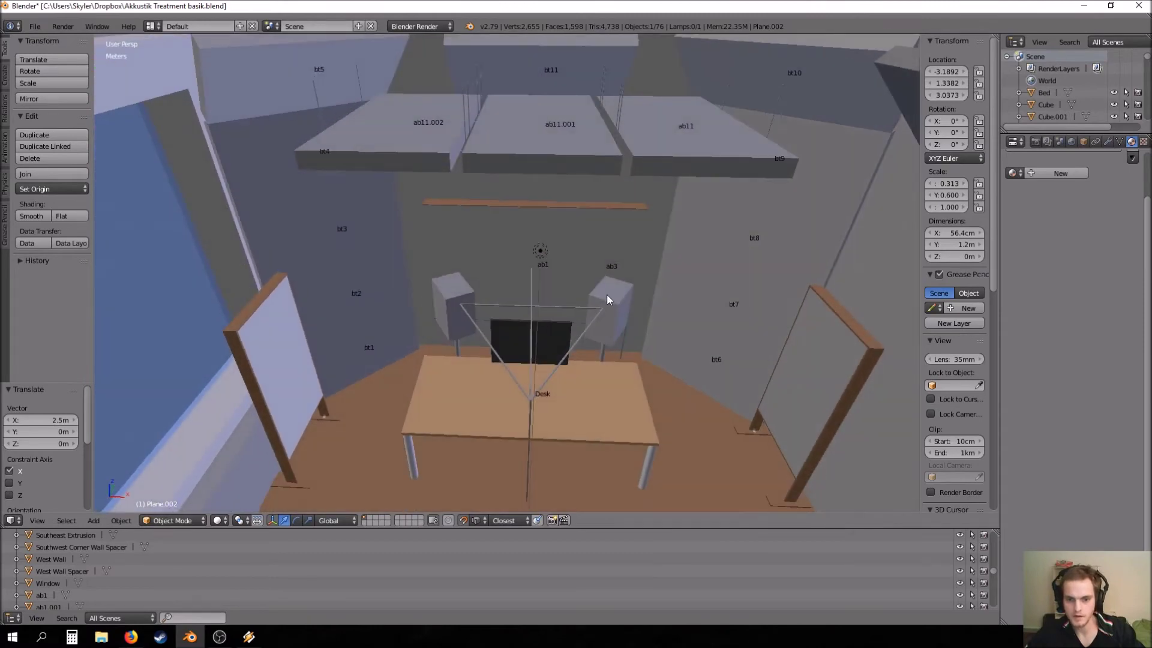
scroll(607, 293, down, 3)
scroll(606, 294, up, 3)
middle_drag(606, 294, 613, 335)
scroll(609, 296, down, 3)
scroll(614, 285, up, 3)
scroll(618, 277, down, 3)
scroll(611, 297, up, 3)
scroll(607, 322, down, 3)
scroll(613, 336, up, 3)
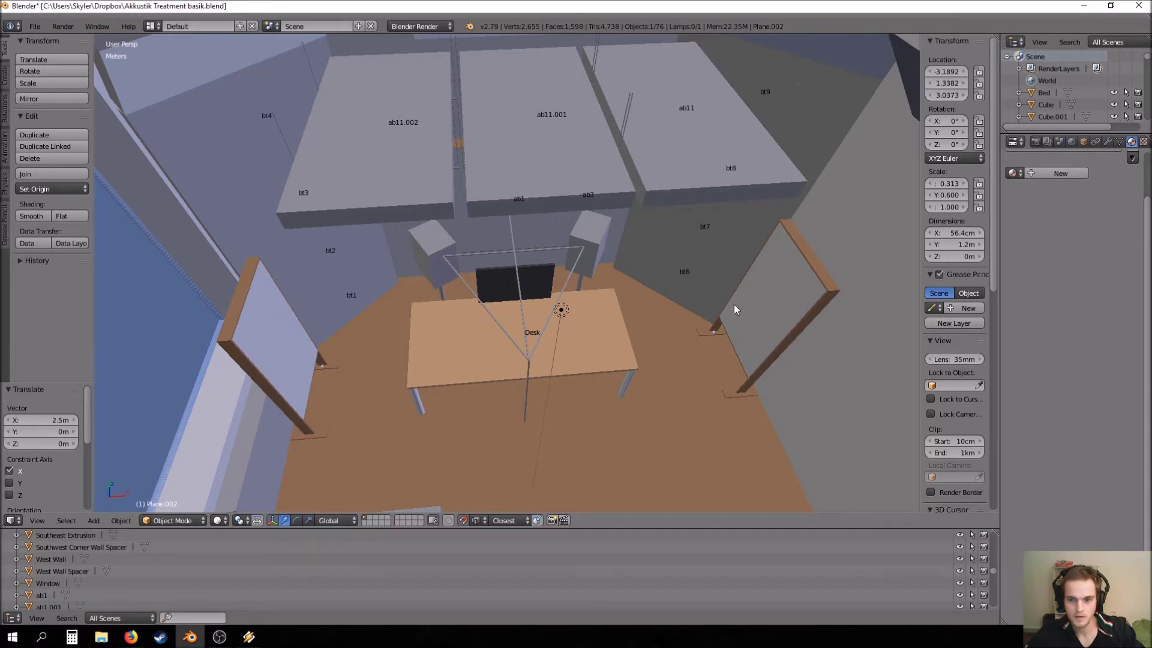
middle_drag(476, 391, 544, 296)
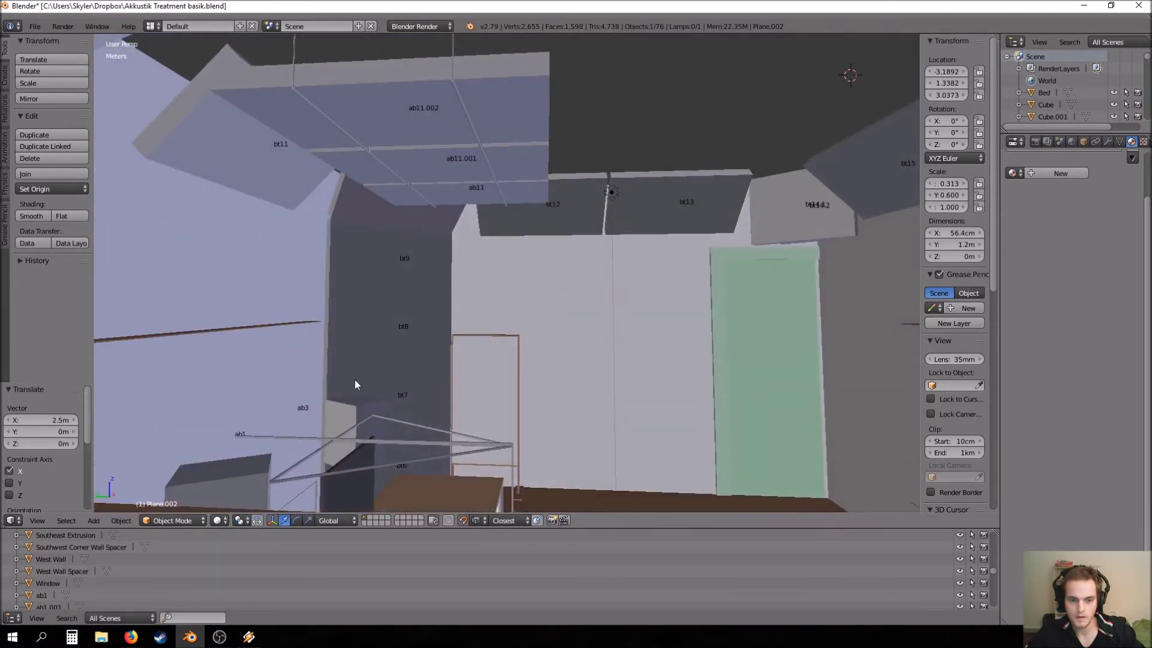
middle_drag(444, 376, 457, 426)
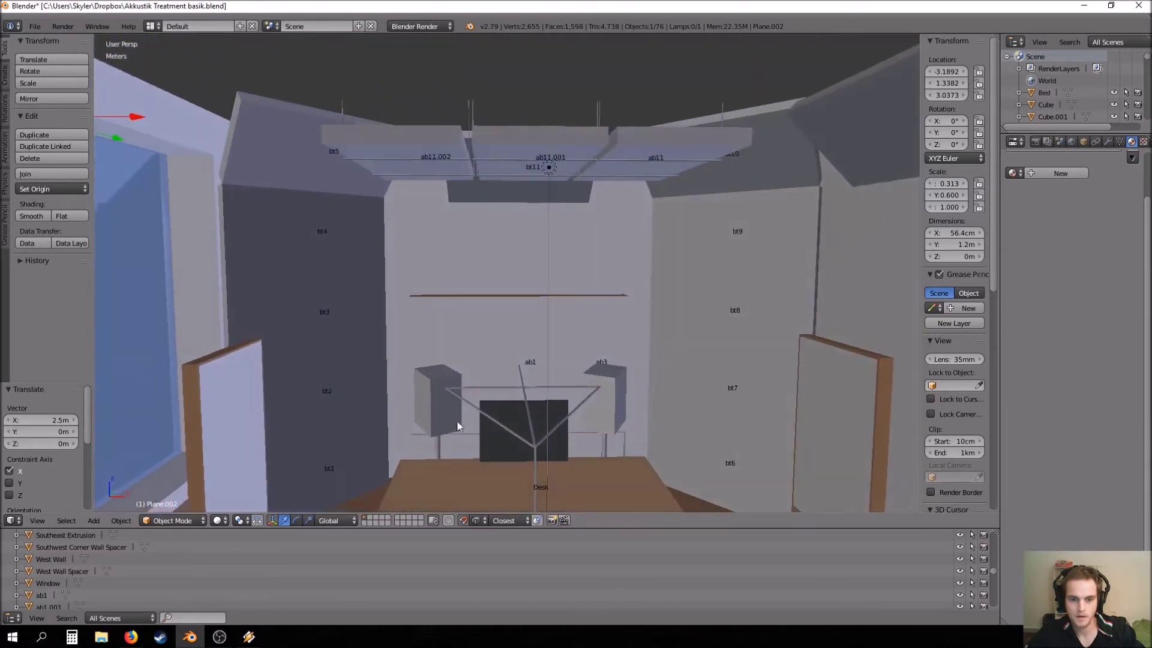
mouse_move(518, 400)
middle_down()
mouse_move(540, 416)
mouse_move(511, 420)
middle_up()
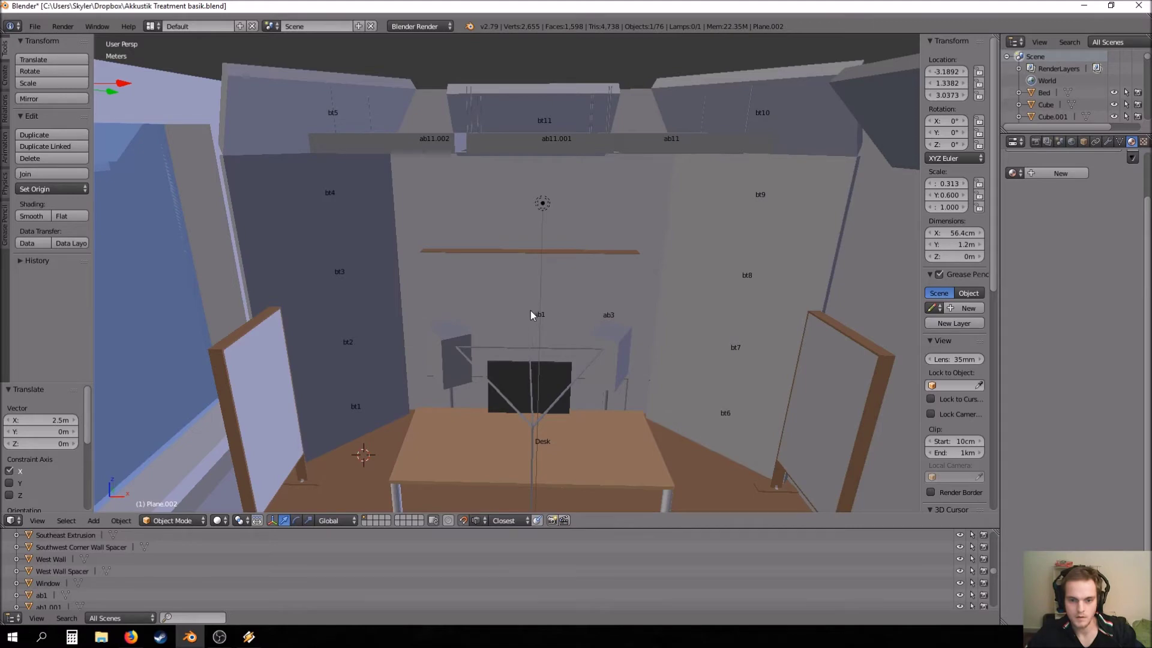
middle_drag(544, 304, 522, 375)
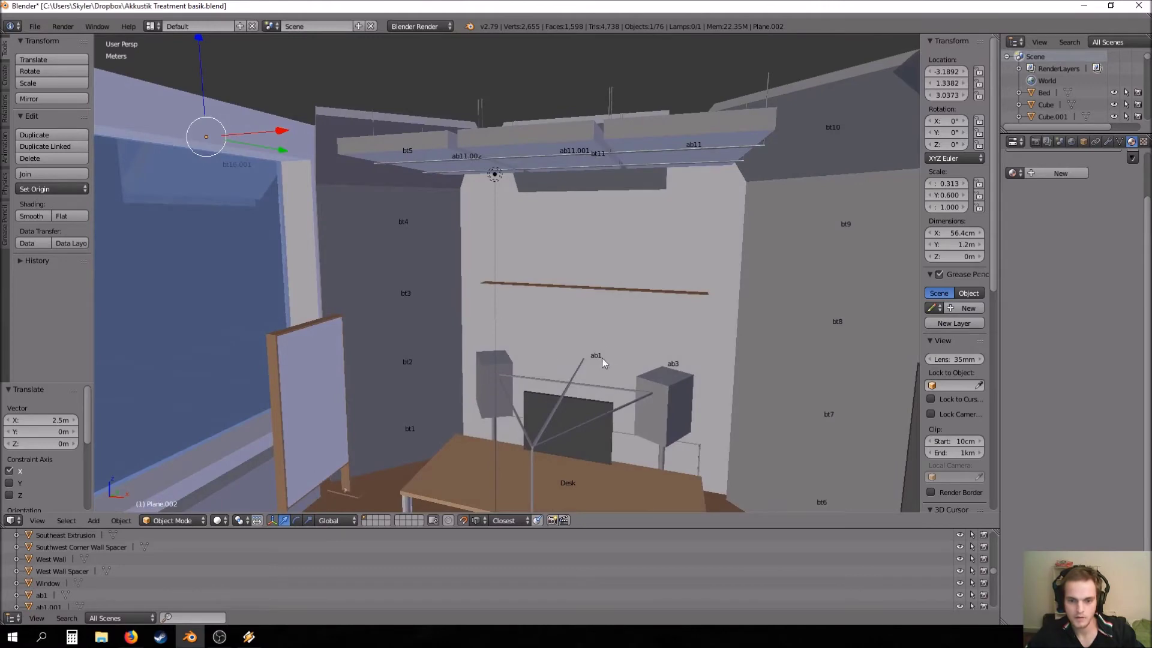
middle_drag(343, 378, 592, 363)
right_click(632, 381)
Step: Select absorber ab3 and orbit toward the upper wall labels
right_click(453, 333)
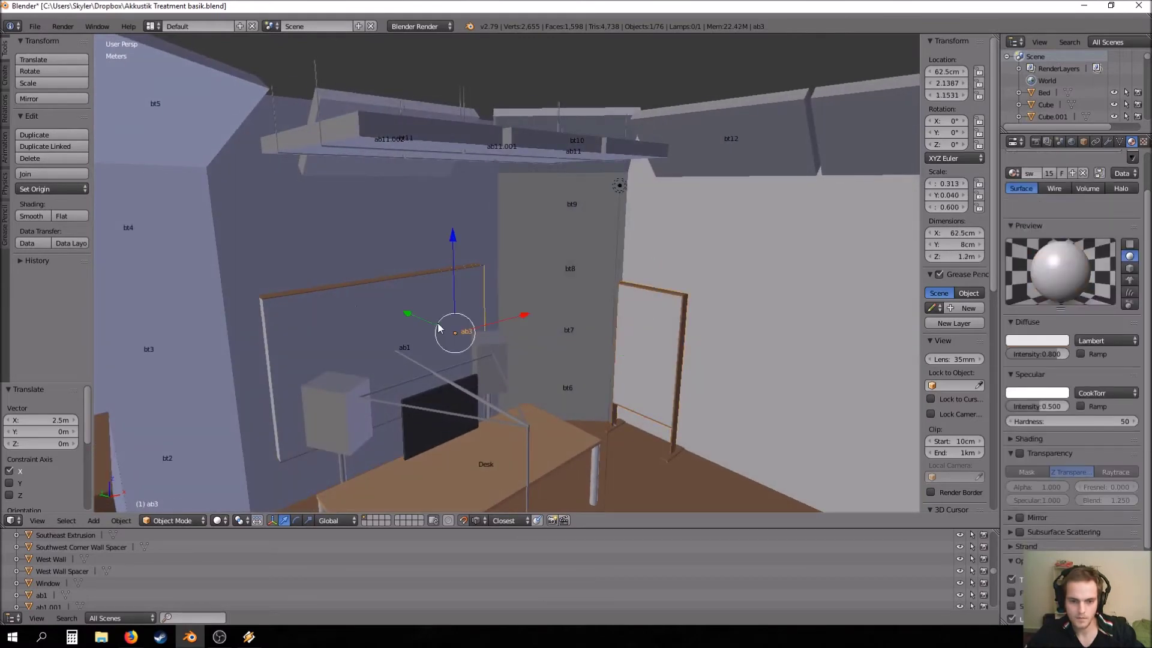
middle_drag(455, 333, 392, 329)
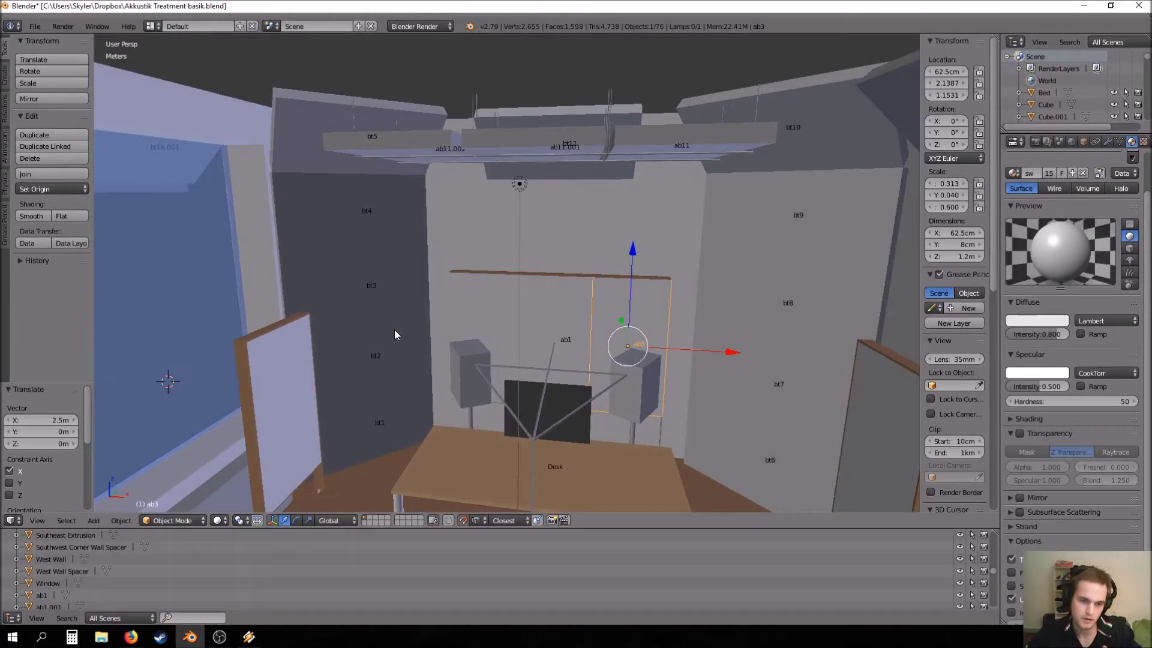
middle_drag(580, 325, 579, 329)
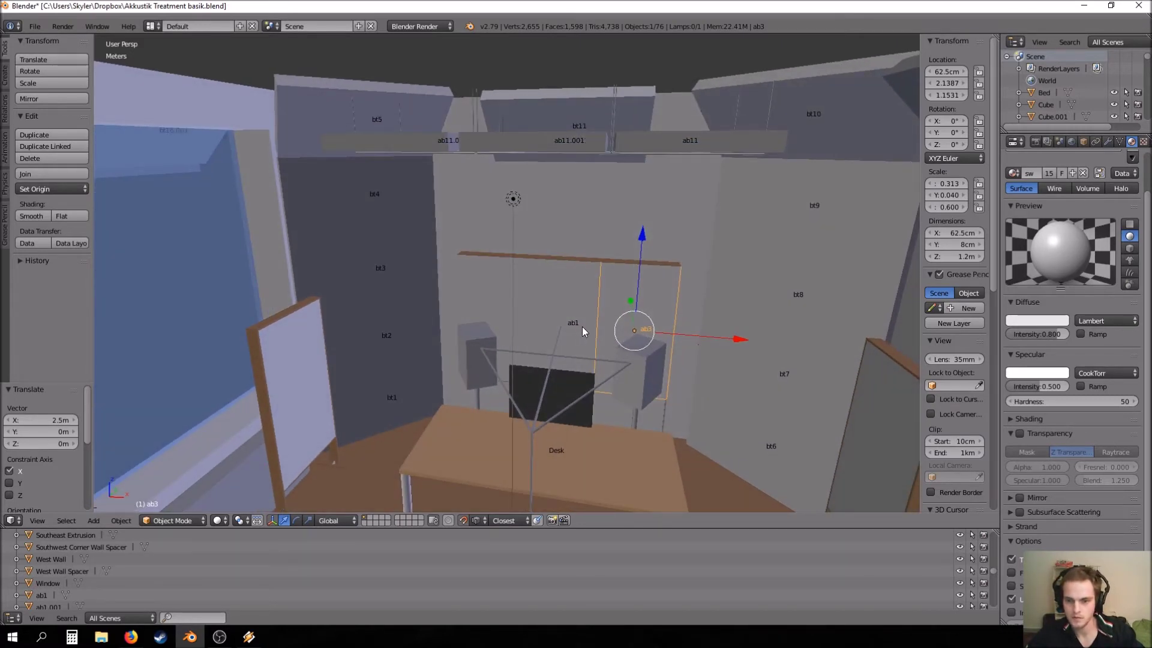
middle_drag(582, 351, 507, 356)
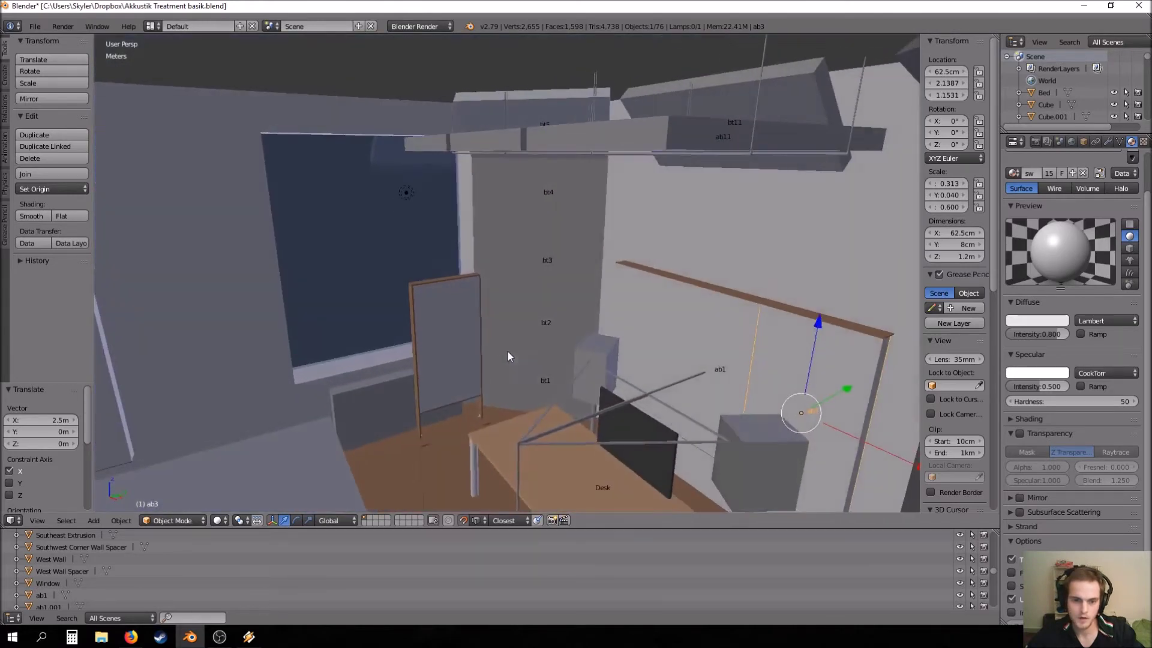
middle_drag(439, 303, 537, 419)
Step: Select and frame absorber ab1.001, orbit around it, and switch to wireframe display
right_click(519, 364)
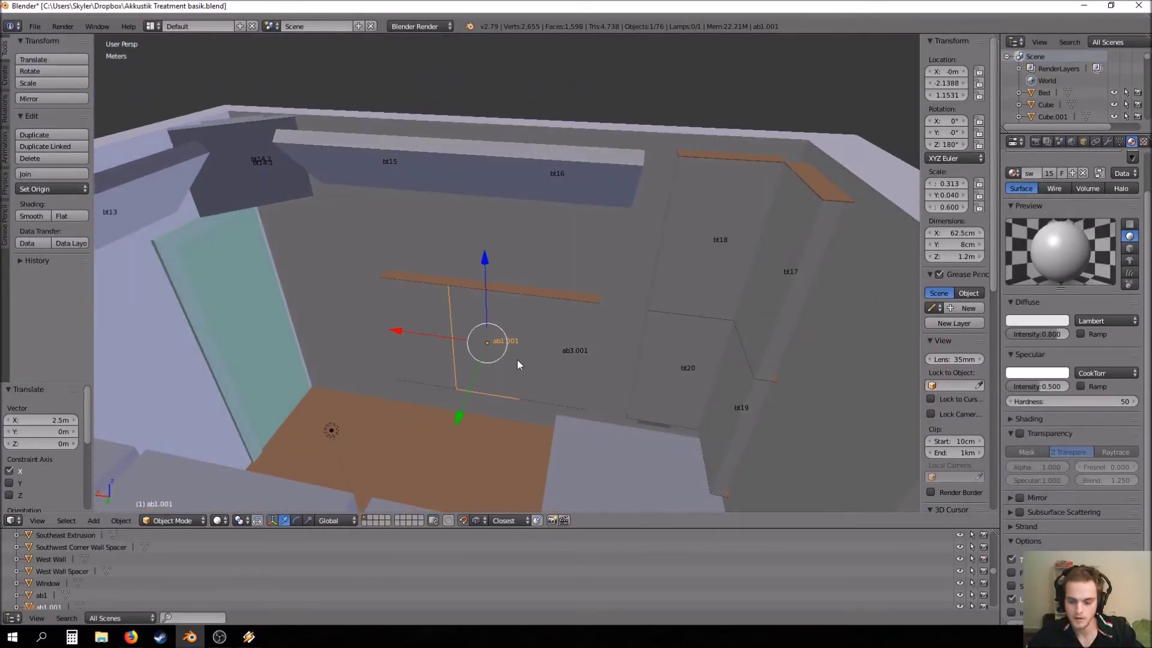
key(KP_Decimal)
middle_drag(525, 355, 506, 336)
mouse_move(442, 275)
middle_down()
mouse_move(634, 287)
mouse_move(641, 268)
mouse_move(563, 291)
mouse_move(521, 278)
mouse_move(582, 271)
mouse_move(509, 228)
mouse_move(683, 285)
mouse_move(579, 279)
mouse_move(515, 243)
mouse_move(686, 333)
mouse_move(588, 244)
mouse_move(703, 275)
mouse_move(600, 309)
middle_up()
key(z)
Step: Select ceiling panel ab11 and zoom in, viewing it from below and above
right_click(588, 241)
scroll(580, 244, up, 3)
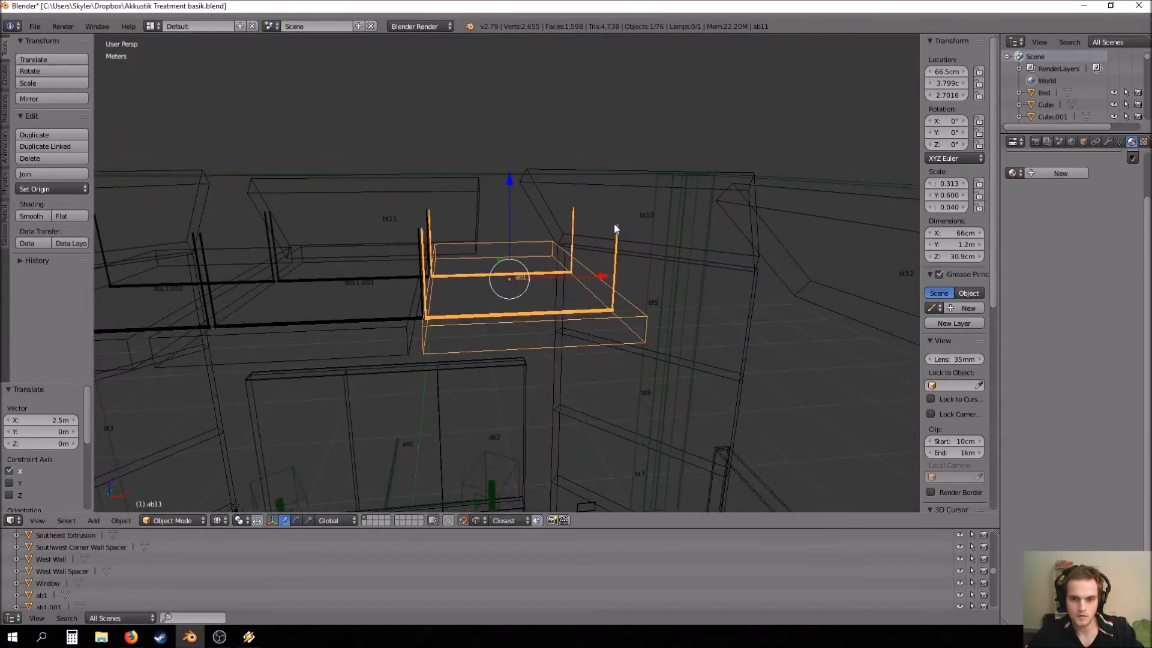
scroll(618, 237, up, 2)
middle_drag(620, 239, 574, 204)
middle_drag(541, 243, 512, 321)
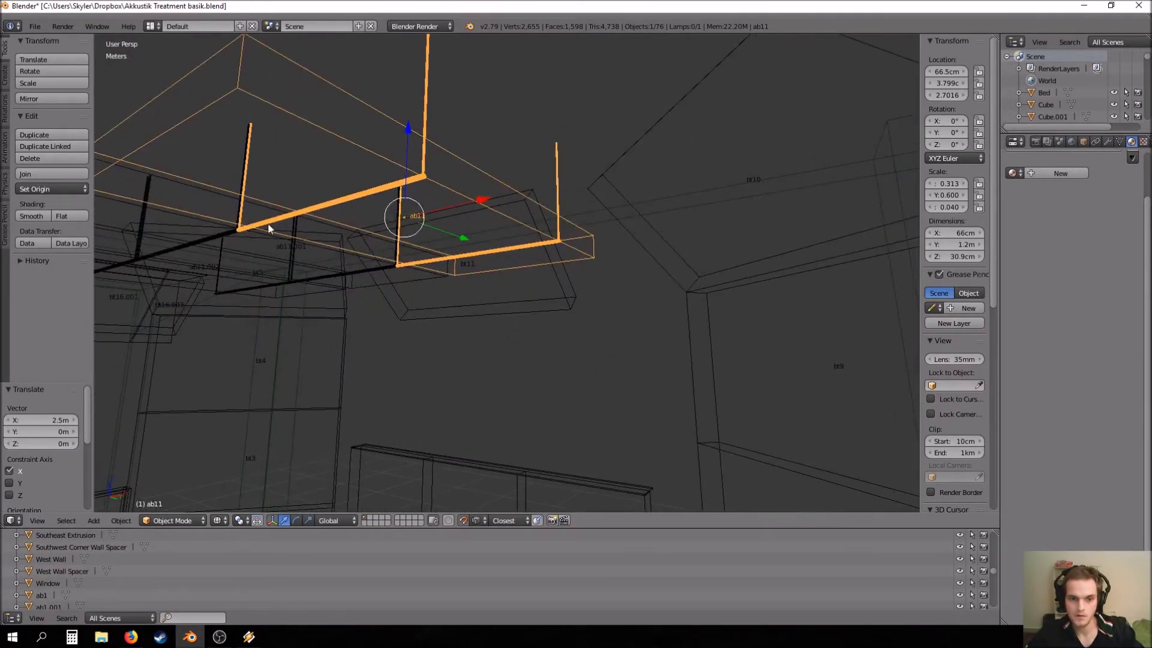
middle_drag(439, 148, 499, 281)
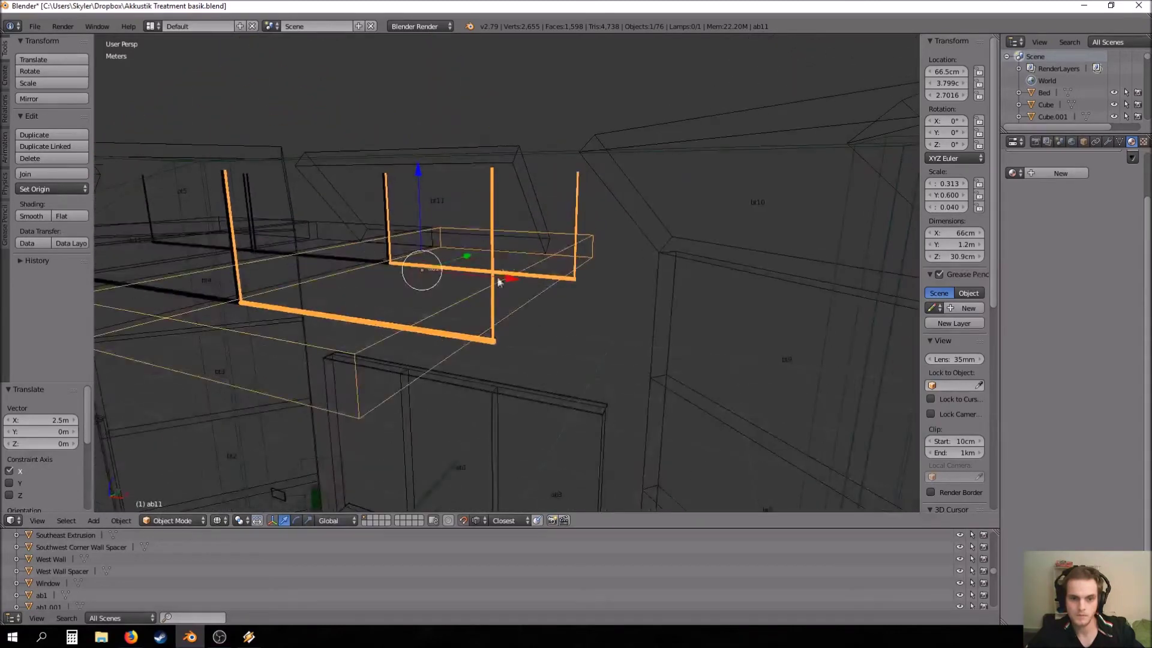
middle_drag(492, 183, 505, 320)
scroll(437, 324, down, 4)
middle_drag(593, 329, 543, 345)
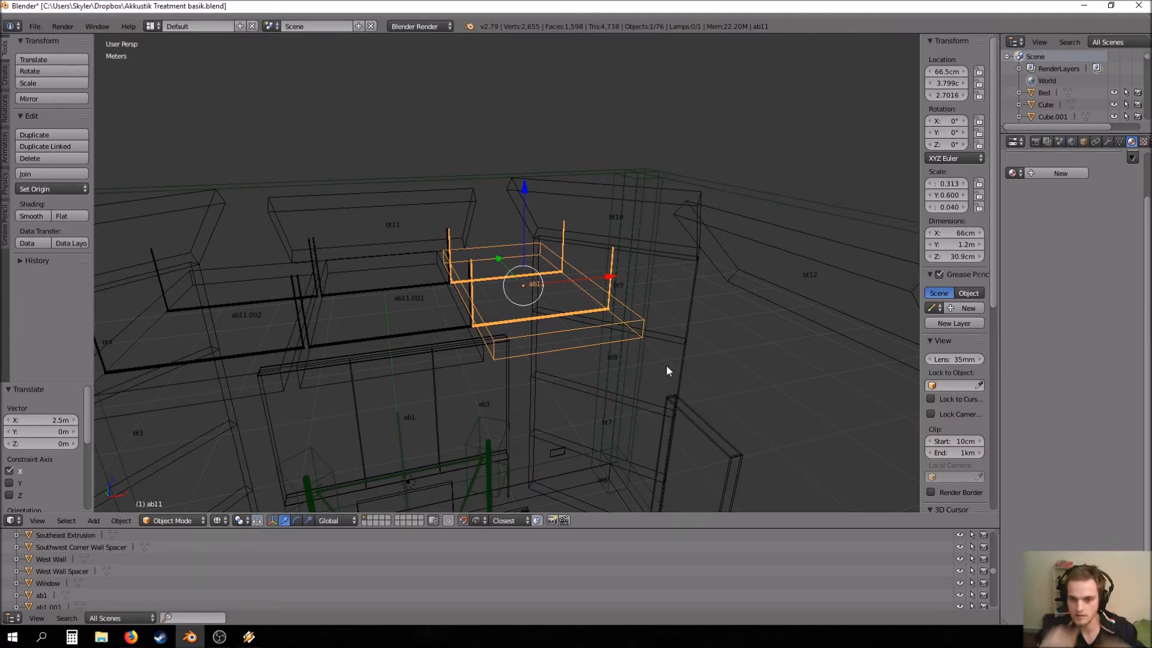
Step: Orbit out to wider views of the desk and the whole room
middle_drag(719, 357, 598, 283)
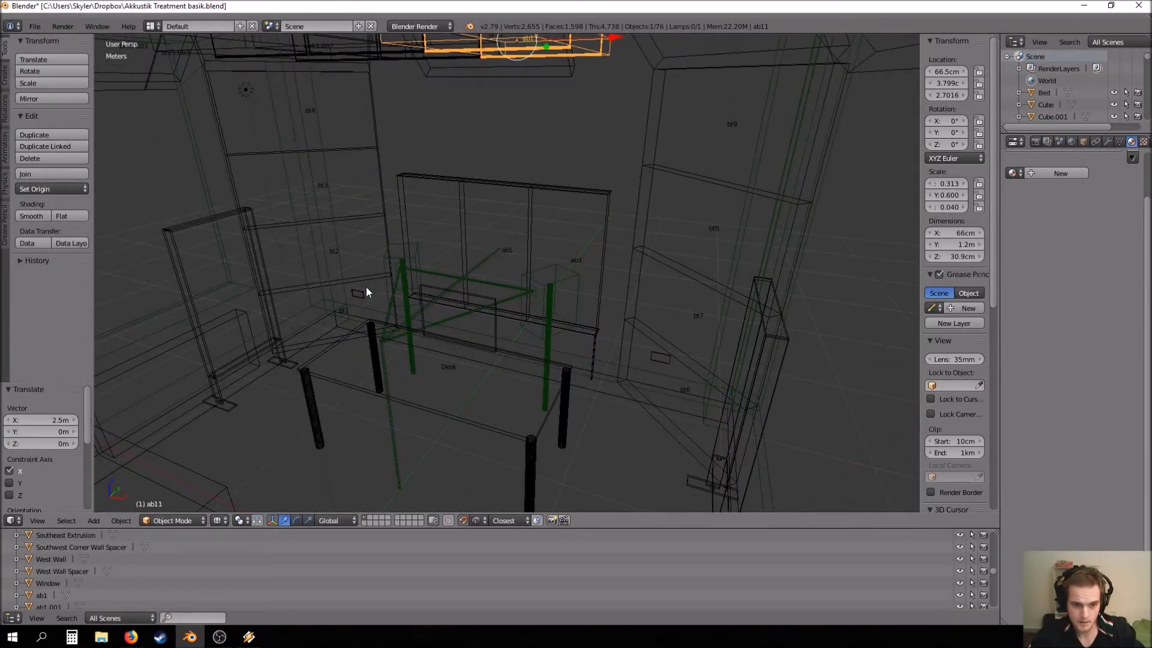
middle_drag(490, 240, 705, 305)
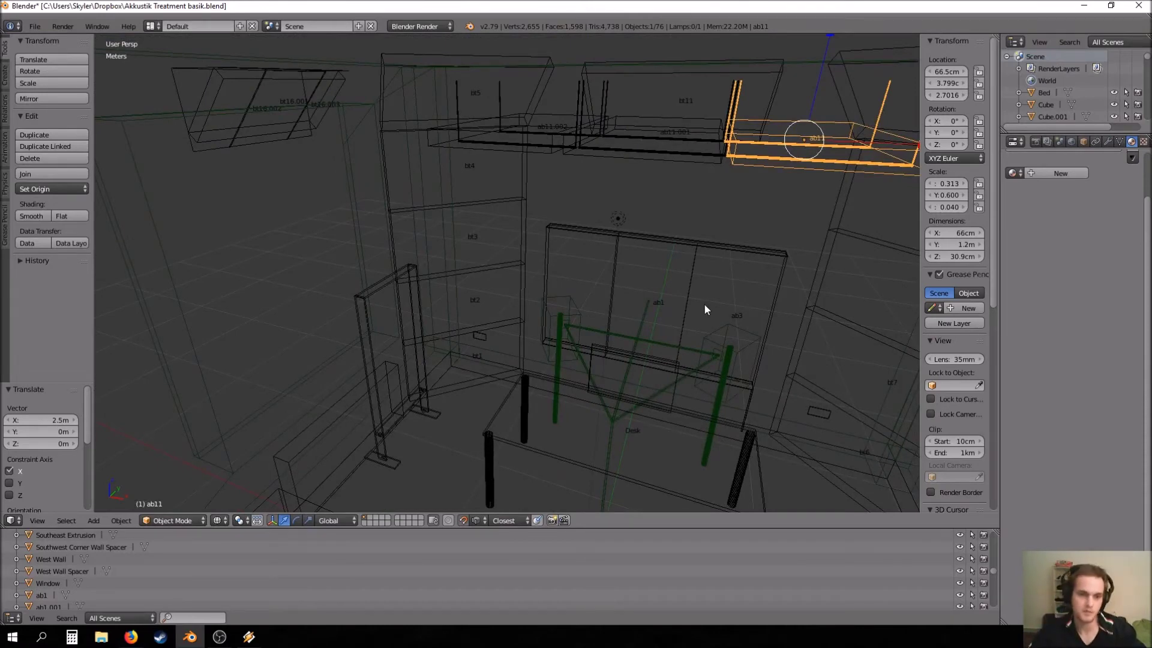
middle_drag(459, 267, 632, 324)
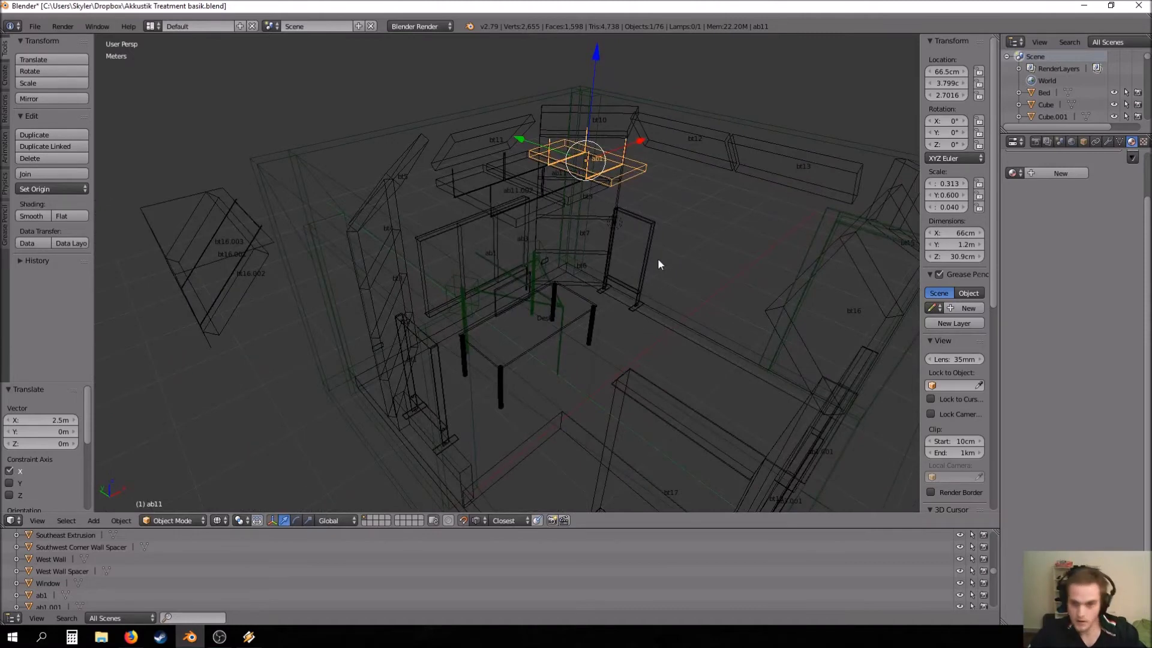
middle_drag(659, 265, 432, 307)
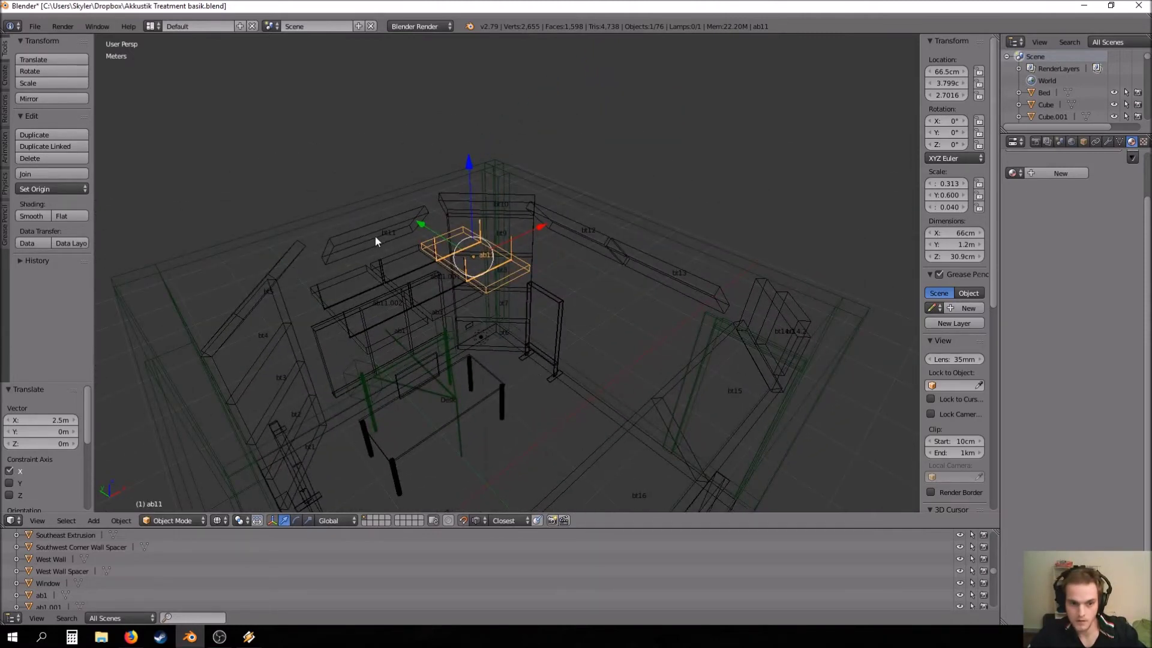
scroll(499, 222, up, 4)
middle_drag(499, 222, 538, 281)
right_click(428, 429)
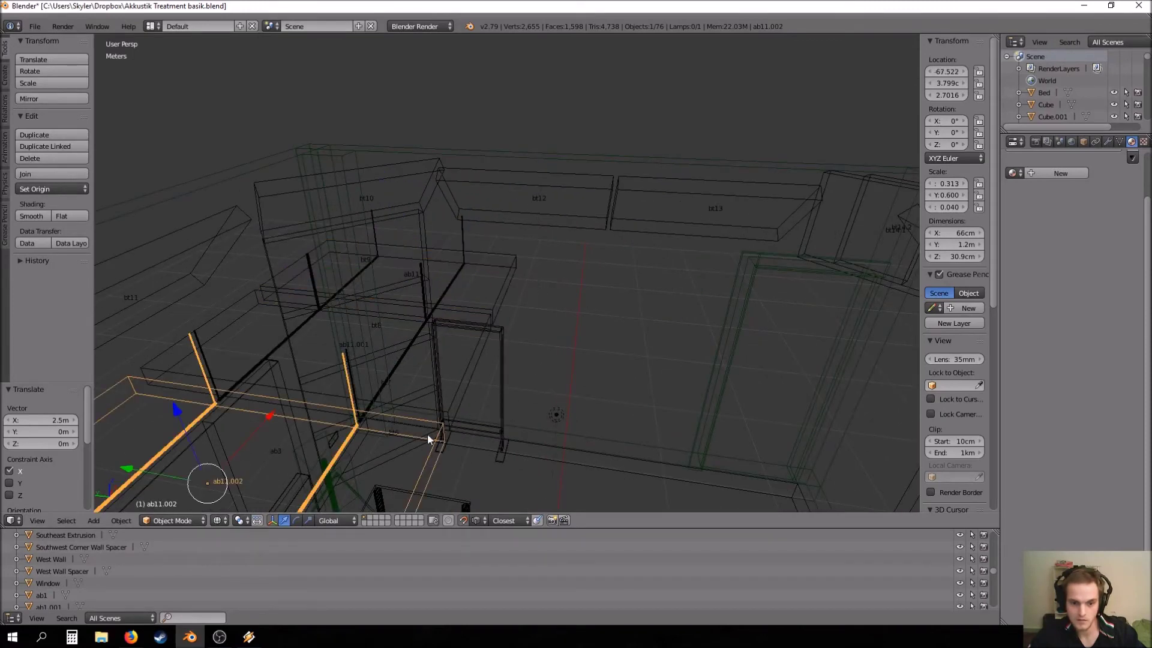
key(shift+r)
key(ctrl+z)
middle_drag(486, 317, 454, 264)
right_click(406, 294)
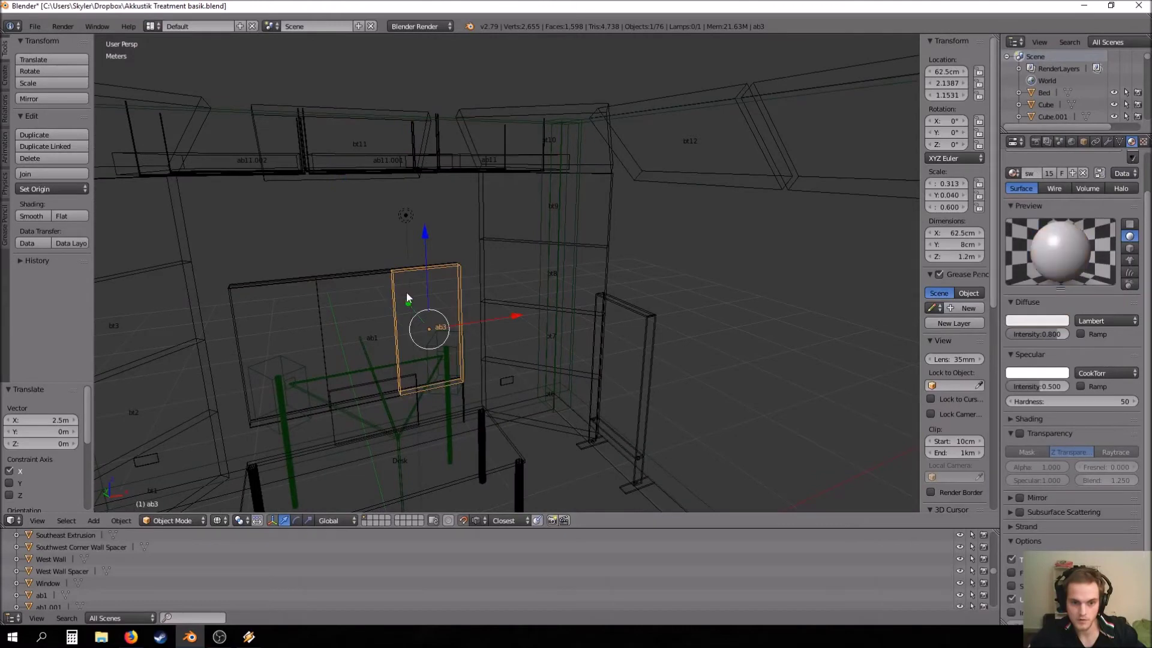
right_click(313, 293)
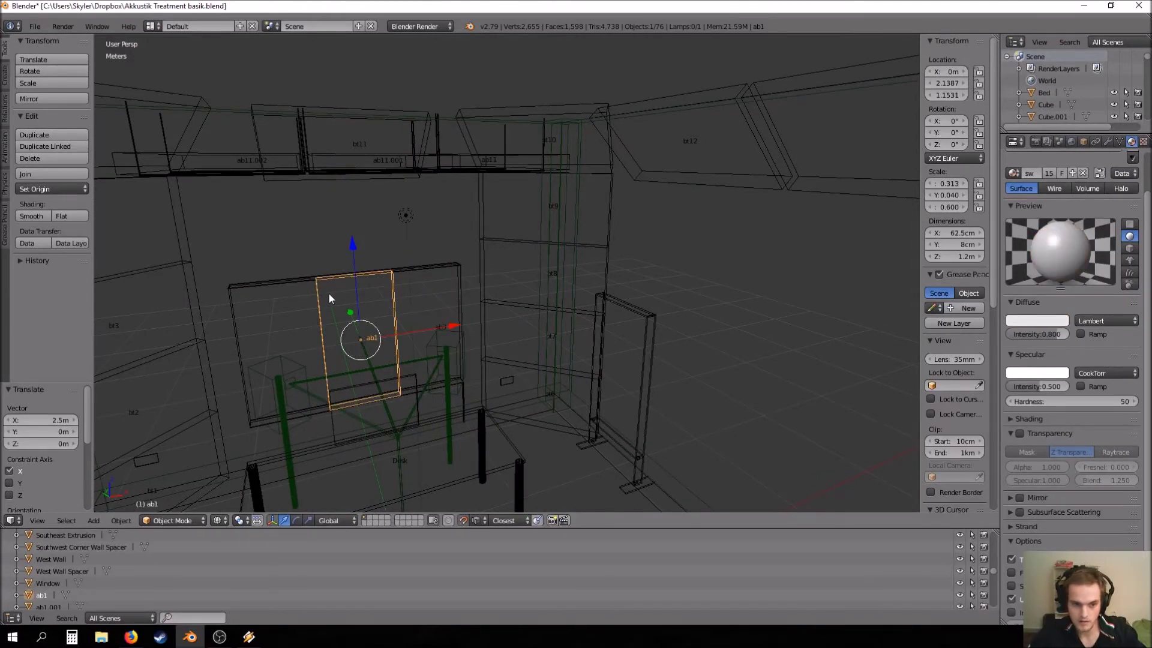
middle_drag(328, 293, 576, 298)
middle_drag(692, 254, 558, 267)
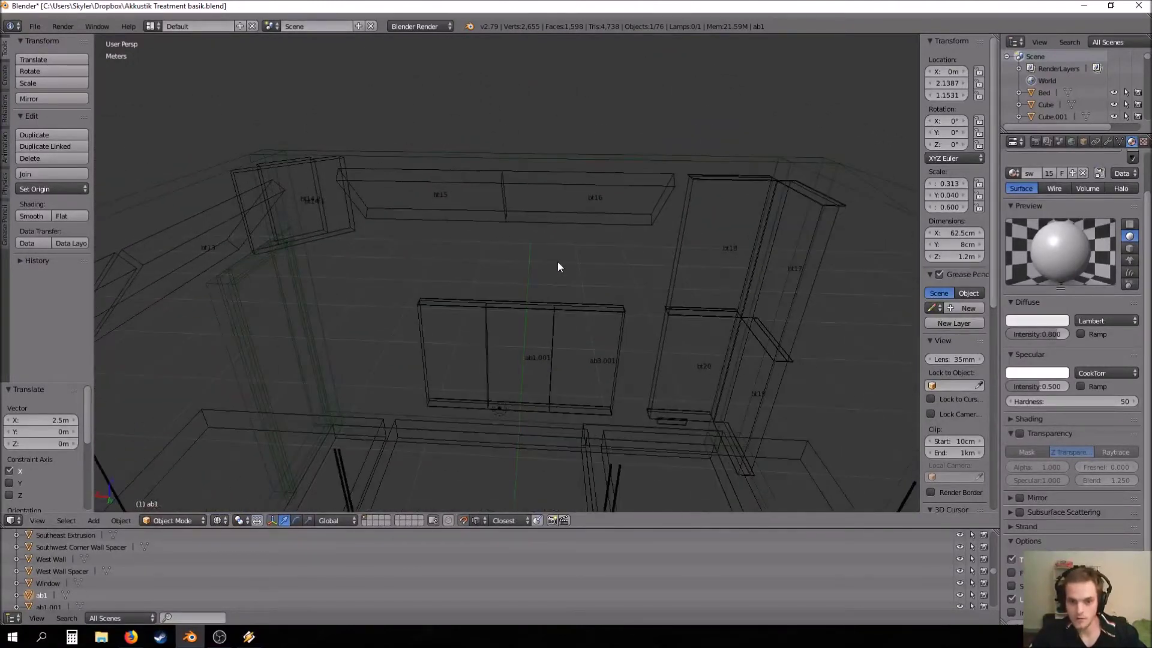
right_click(592, 187)
right_click(467, 183)
right_click(317, 171)
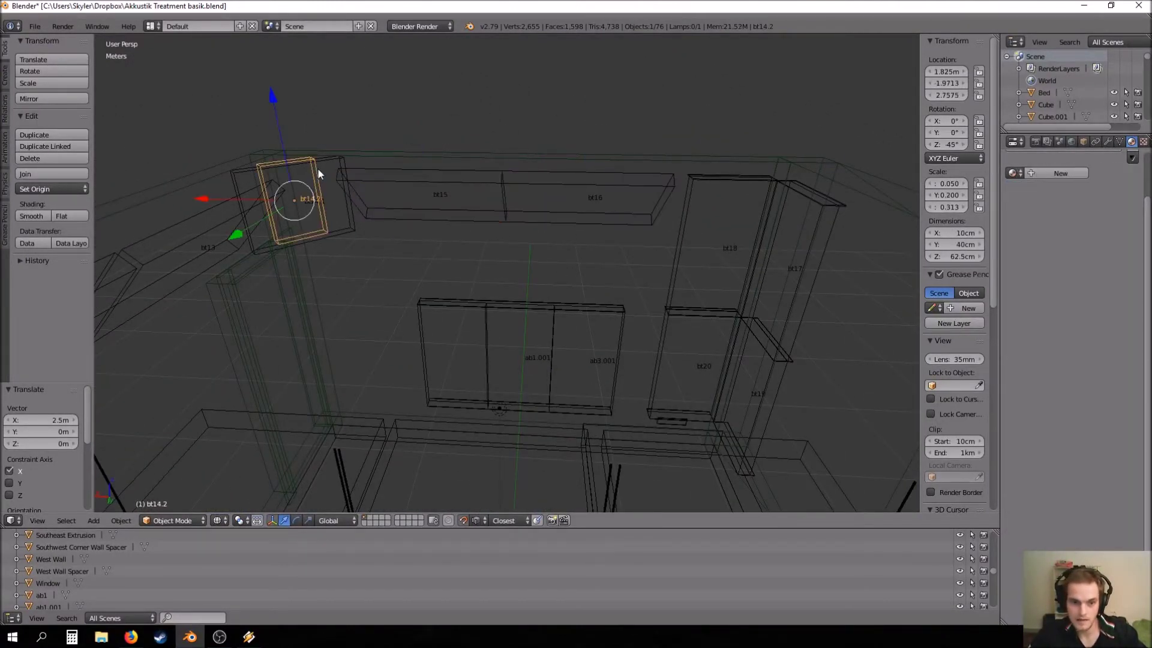
middle_drag(318, 171, 559, 243)
right_click(383, 173)
right_click(288, 168)
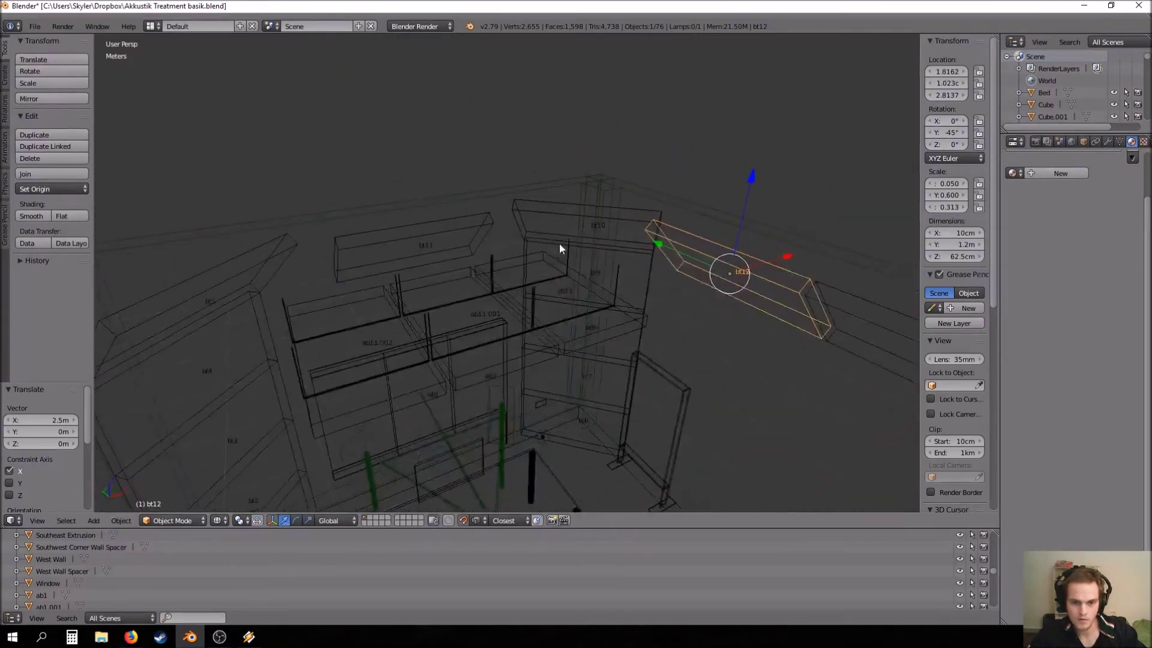
right_click(568, 221)
middle_drag(635, 327, 604, 404)
scroll(576, 405, up, 4)
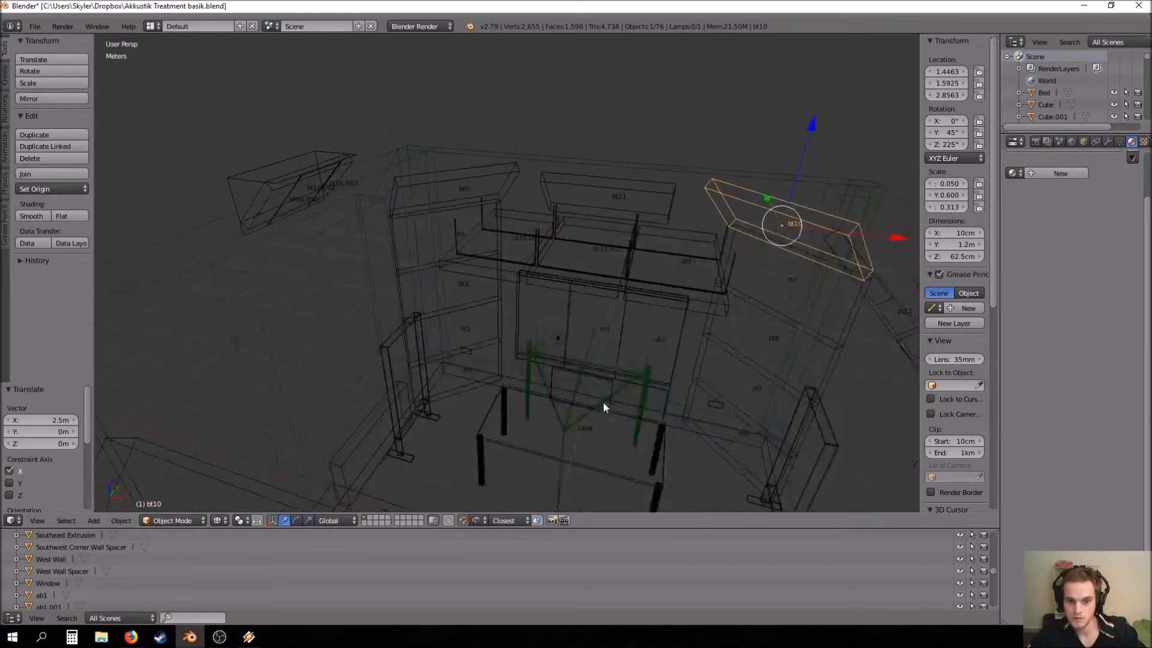
middle_drag(623, 358, 488, 359)
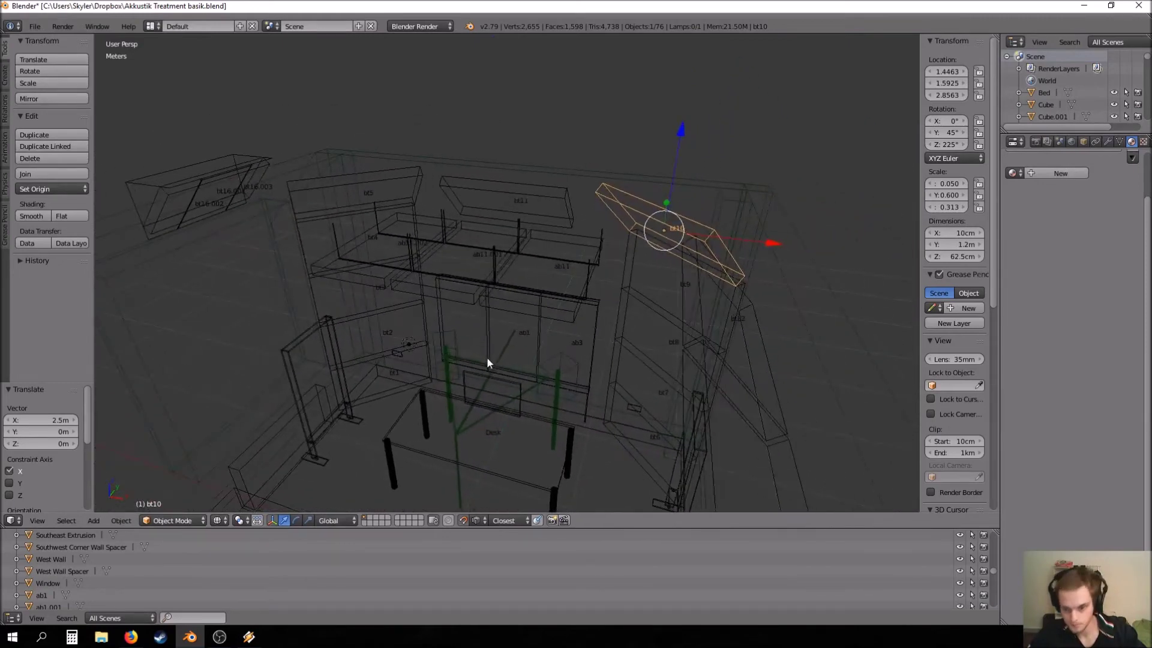
middle_drag(648, 235, 627, 321)
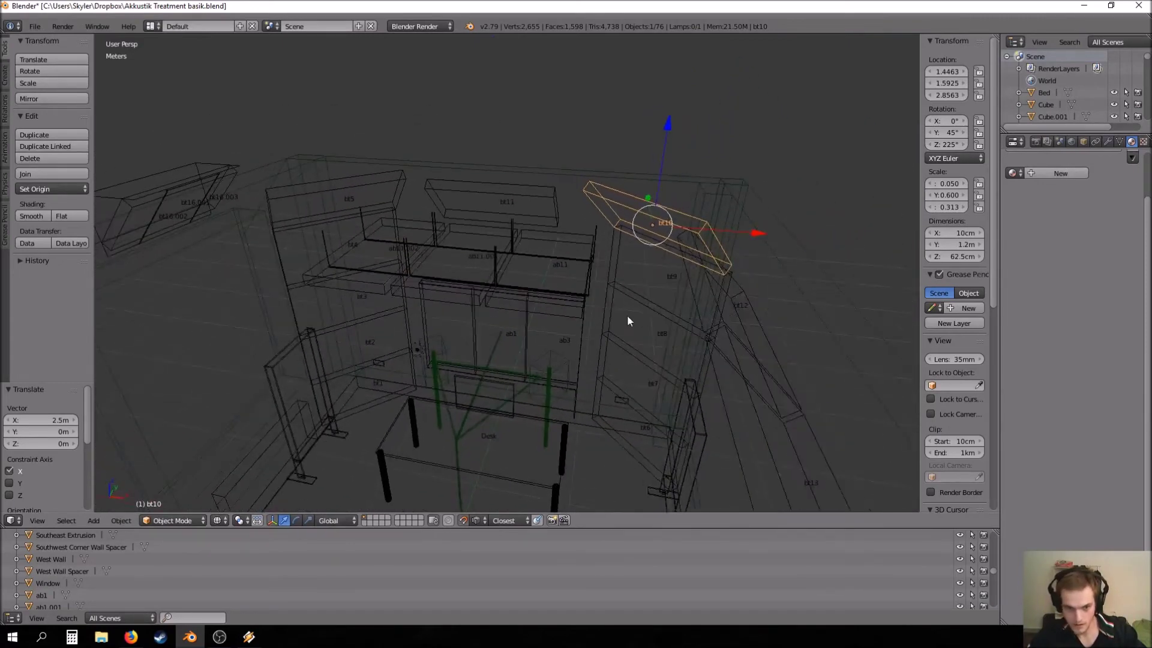
right_click(295, 238)
right_click(302, 242)
right_click(268, 236)
right_click(278, 240)
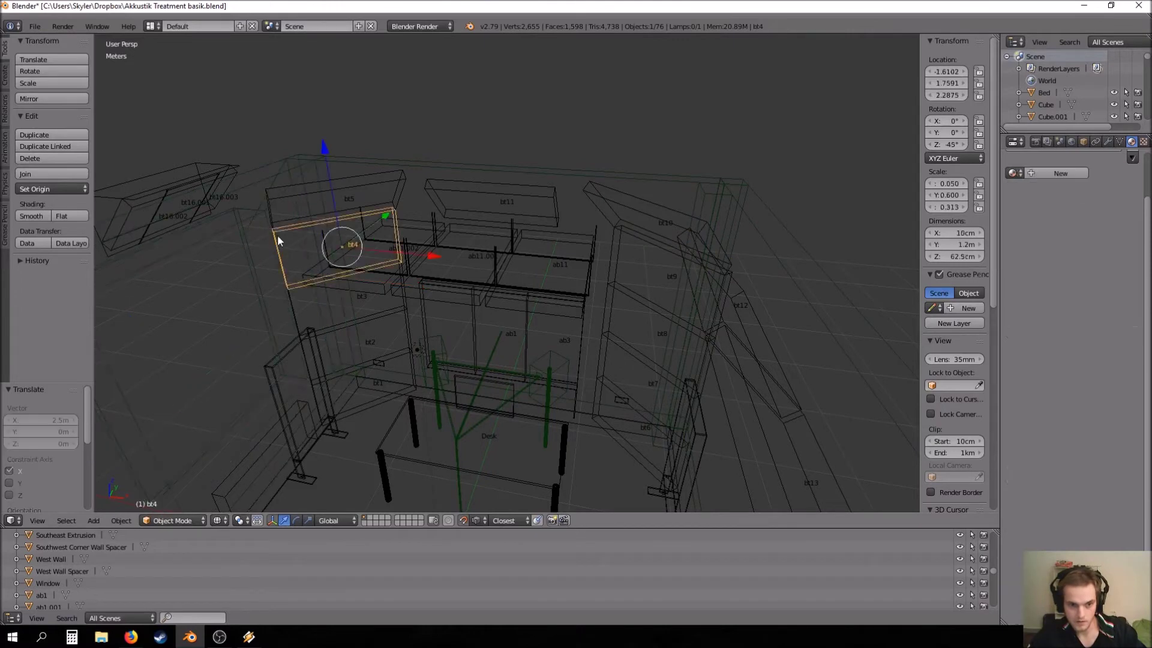
key(KP_Decimal)
middle_drag(253, 236, 560, 451)
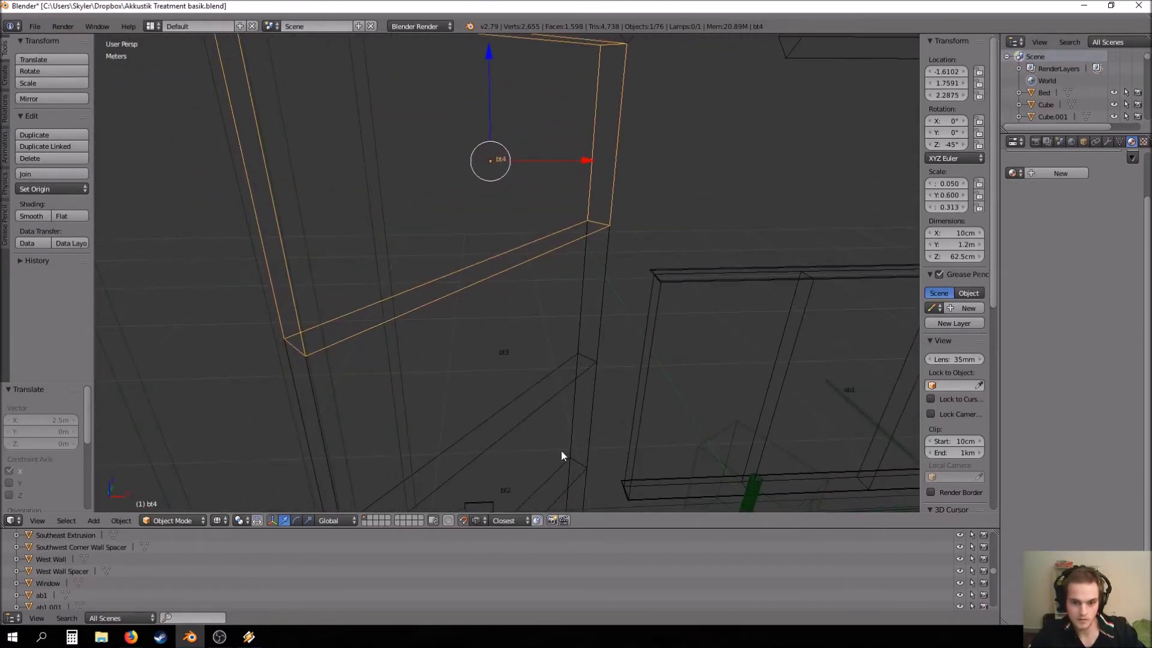
middle_drag(529, 268, 511, 215)
right_click(534, 358)
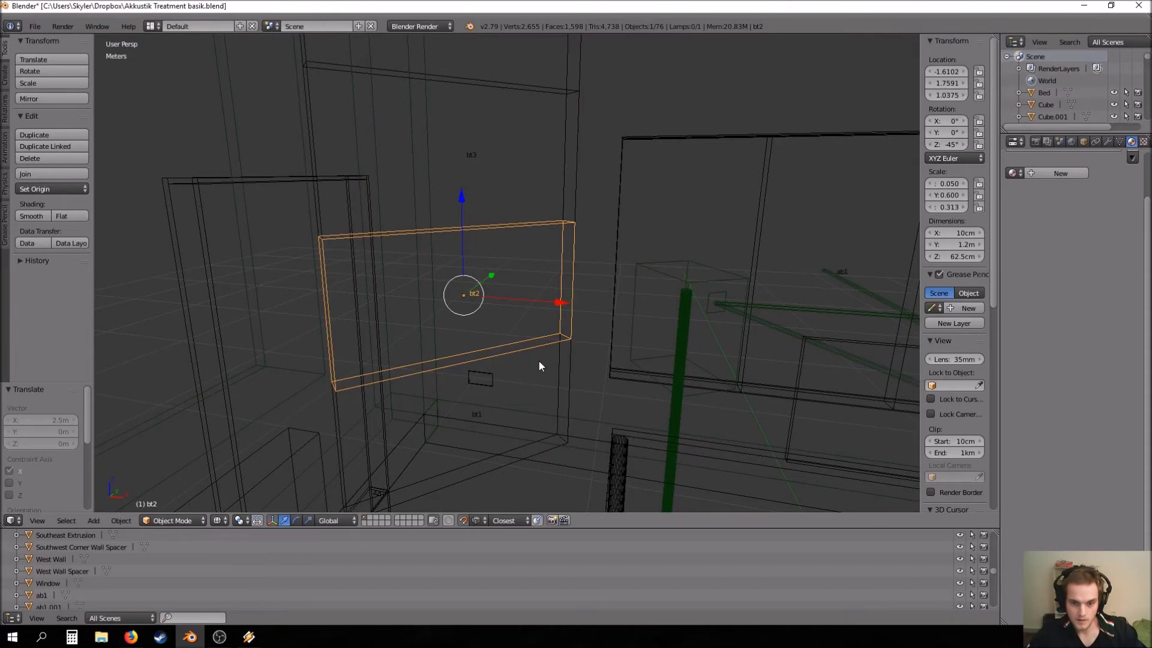
key(g)
key(Escape)
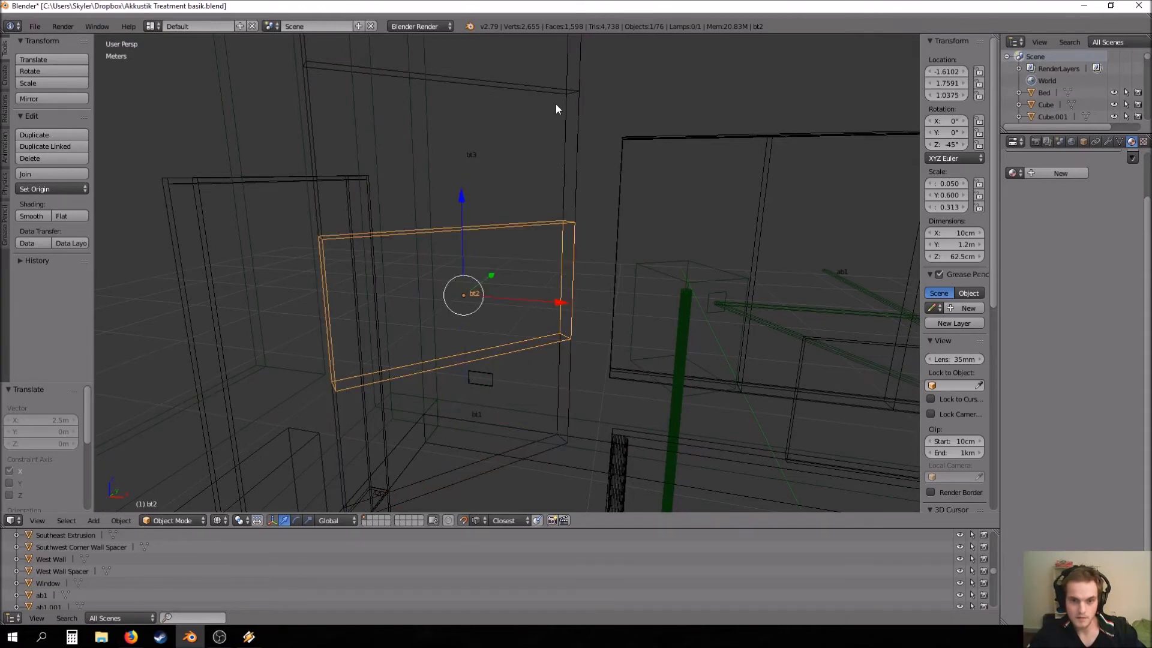
right_click(563, 73)
right_click(564, 73)
middle_drag(564, 73, 607, 415)
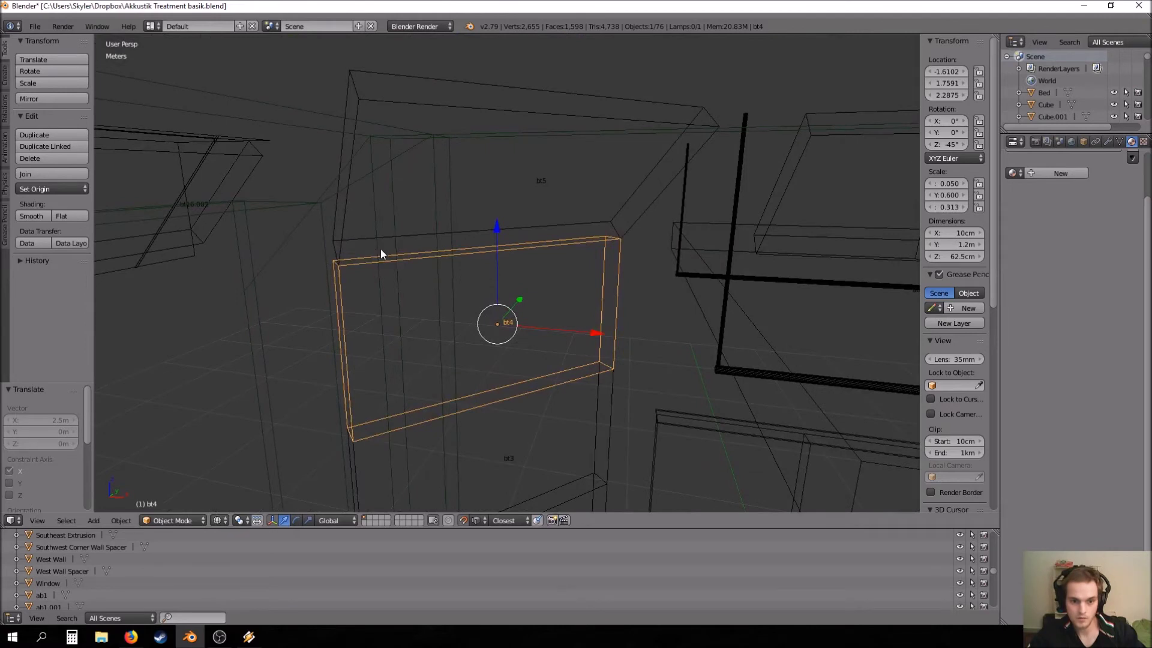
shift+middle_drag(418, 465, 430, 249)
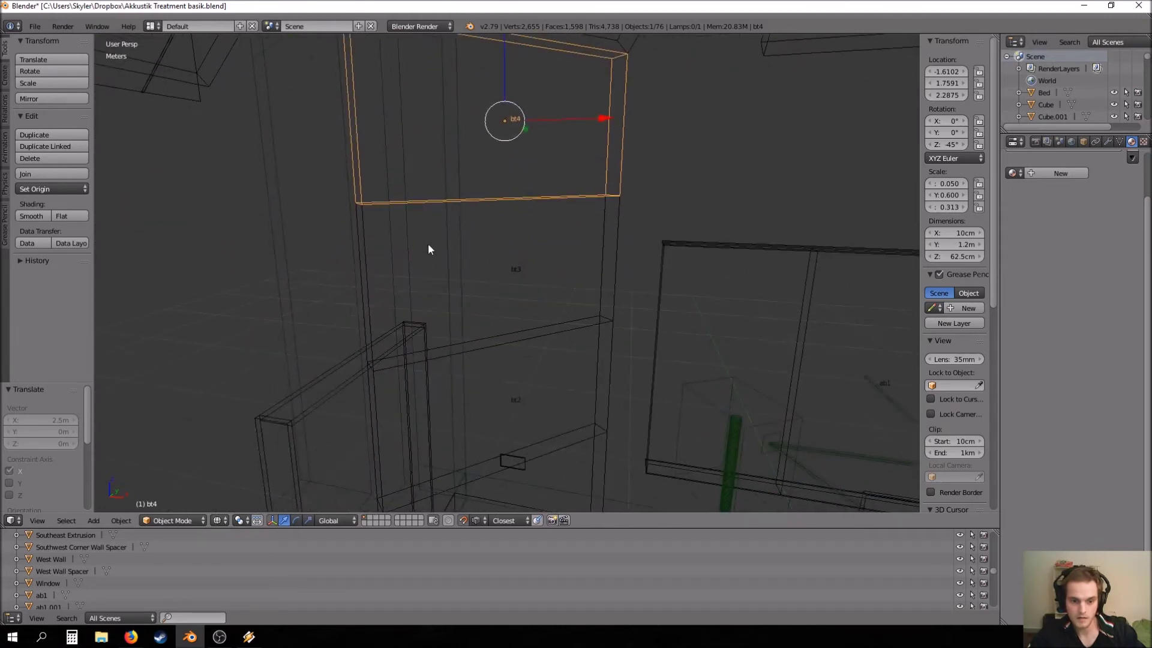
shift+middle_drag(481, 442, 471, 255)
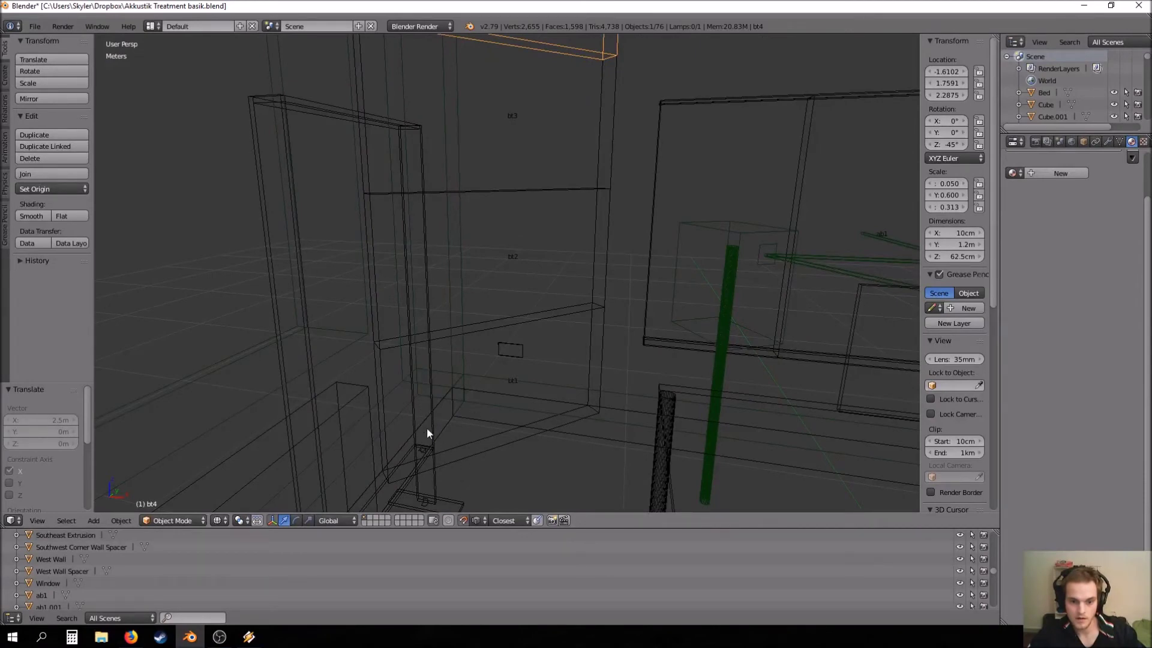
key(KP_Decimal)
shift+middle_drag(513, 185, 519, 432)
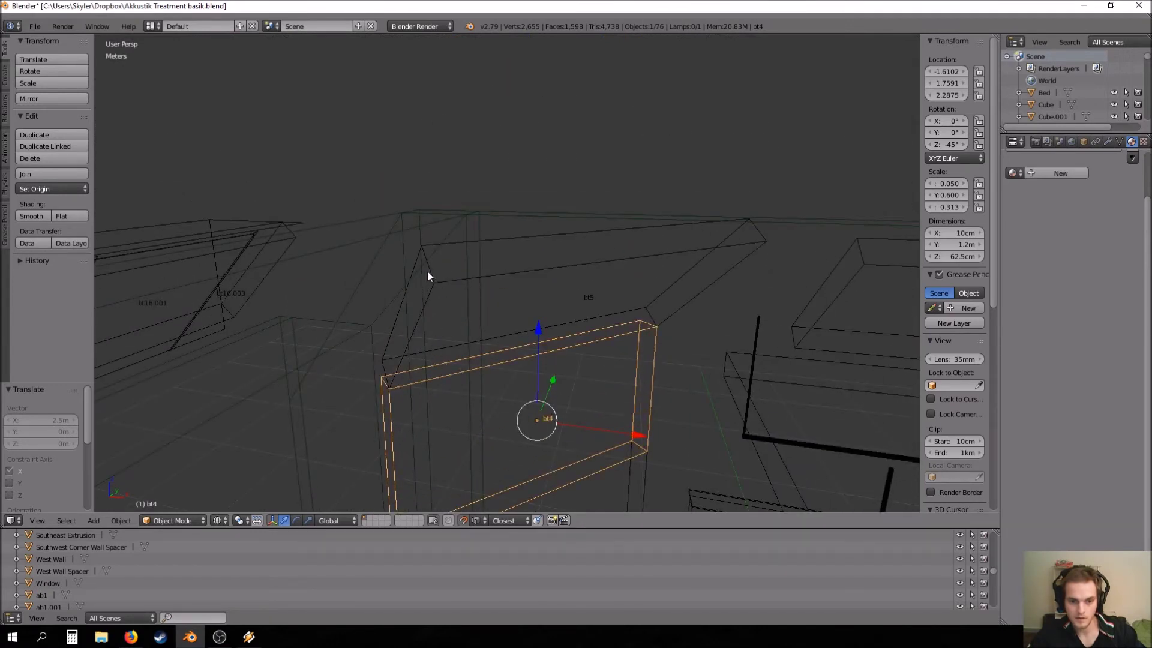
mouse_move(254, 240)
middle_down()
mouse_move(282, 239)
mouse_move(255, 227)
middle_up()
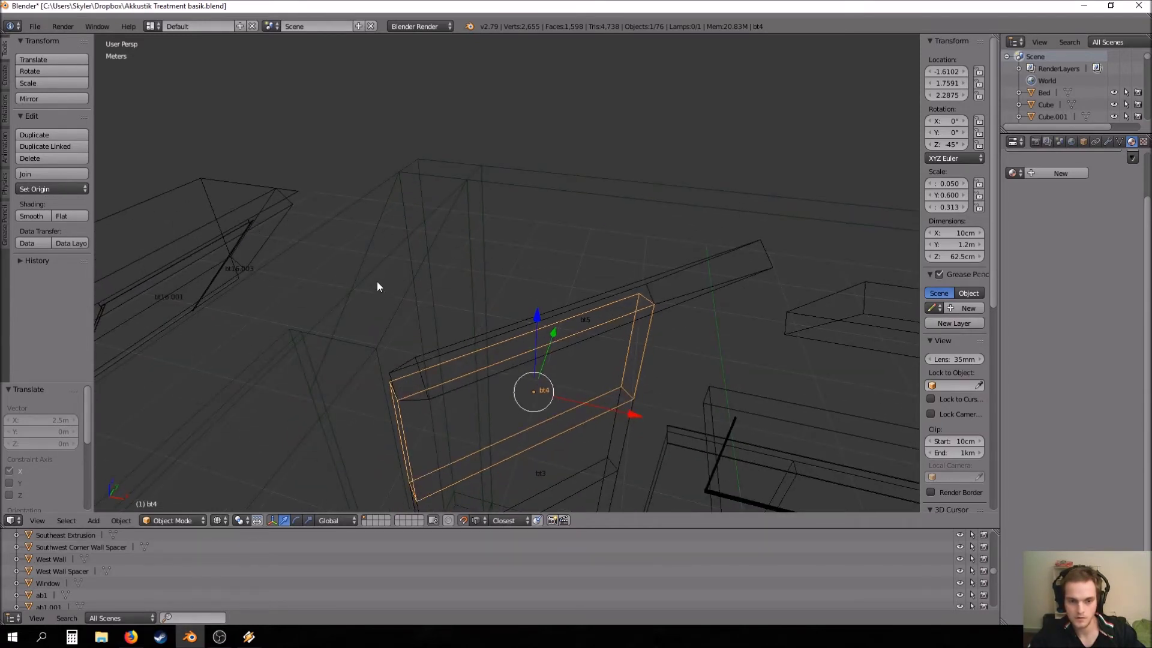
middle_drag(457, 331, 442, 265)
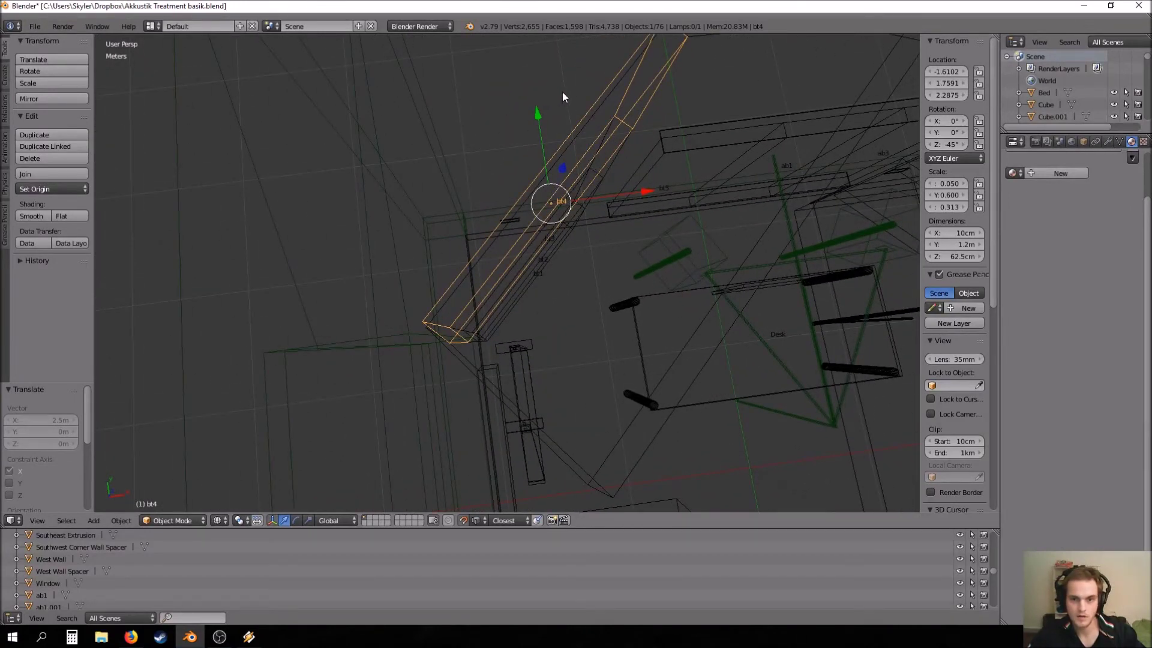
middle_drag(642, 274, 527, 298)
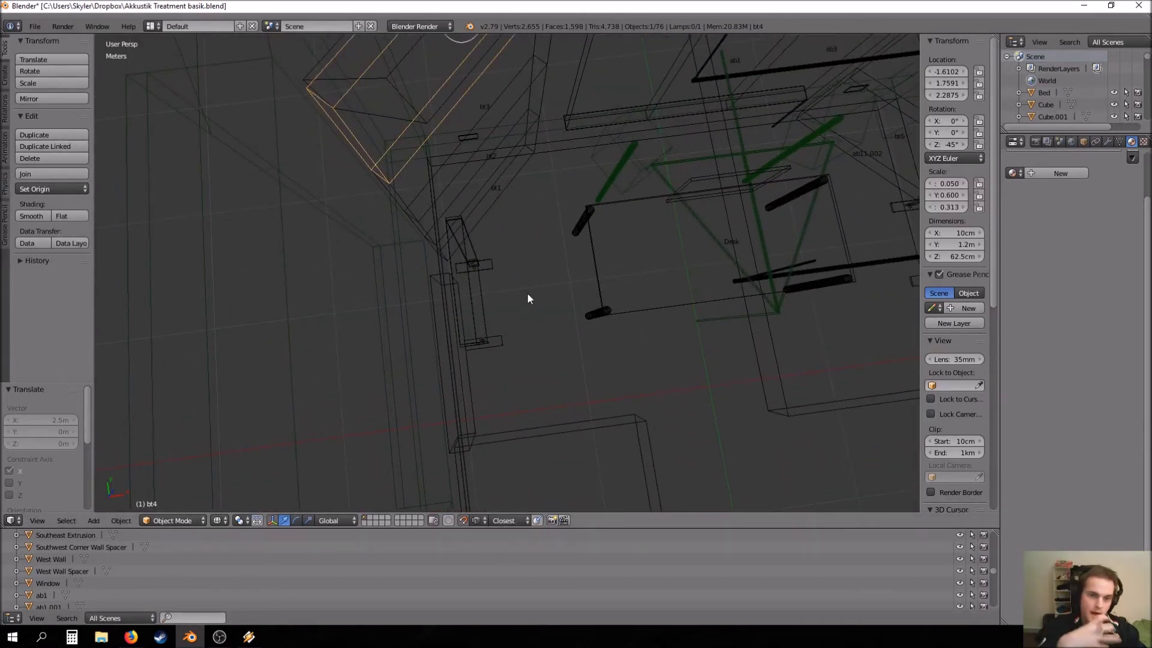
middle_drag(540, 234, 507, 208)
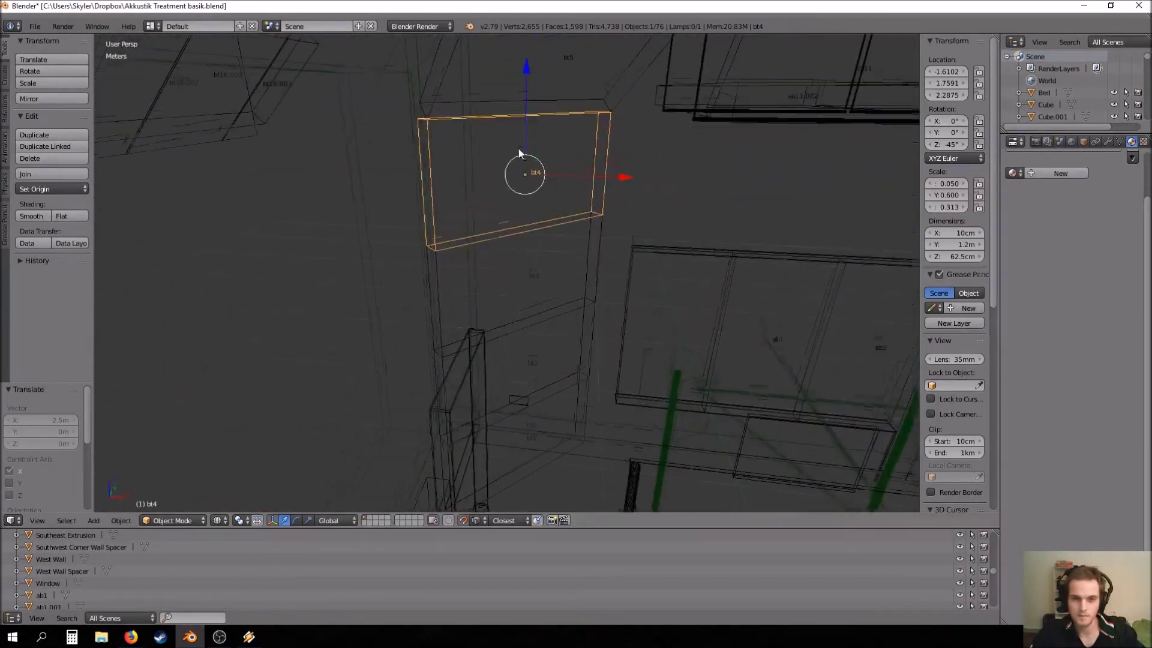
middle_drag(519, 154, 459, 178)
right_click(458, 178)
middle_drag(474, 233, 351, 258)
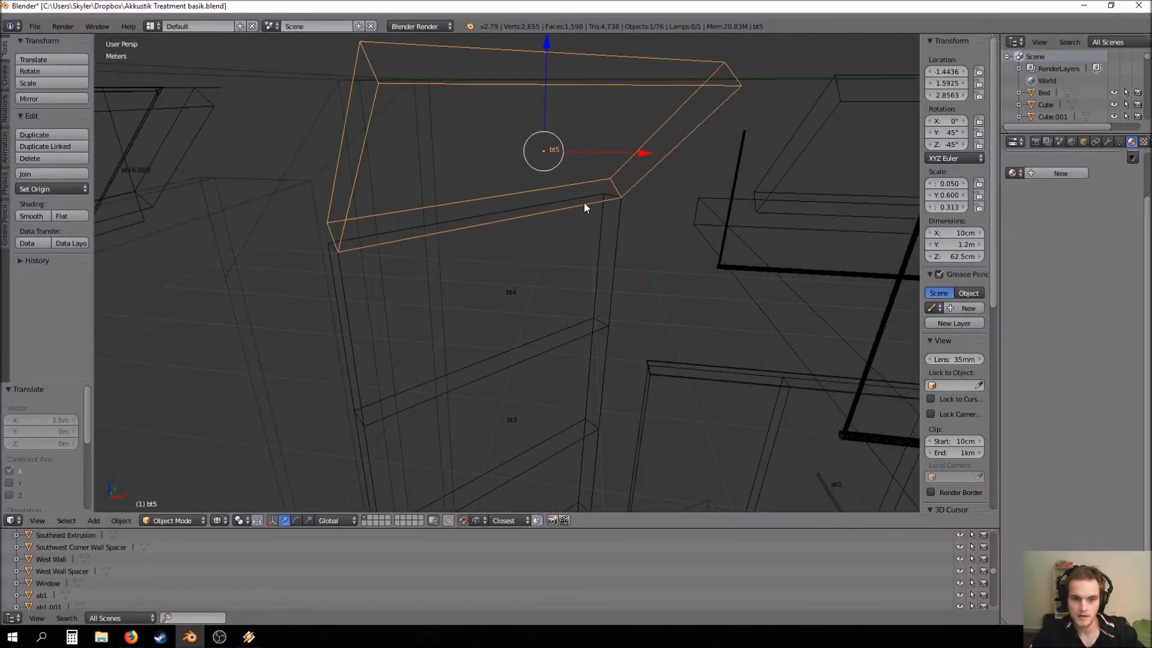
middle_drag(518, 123, 505, 37)
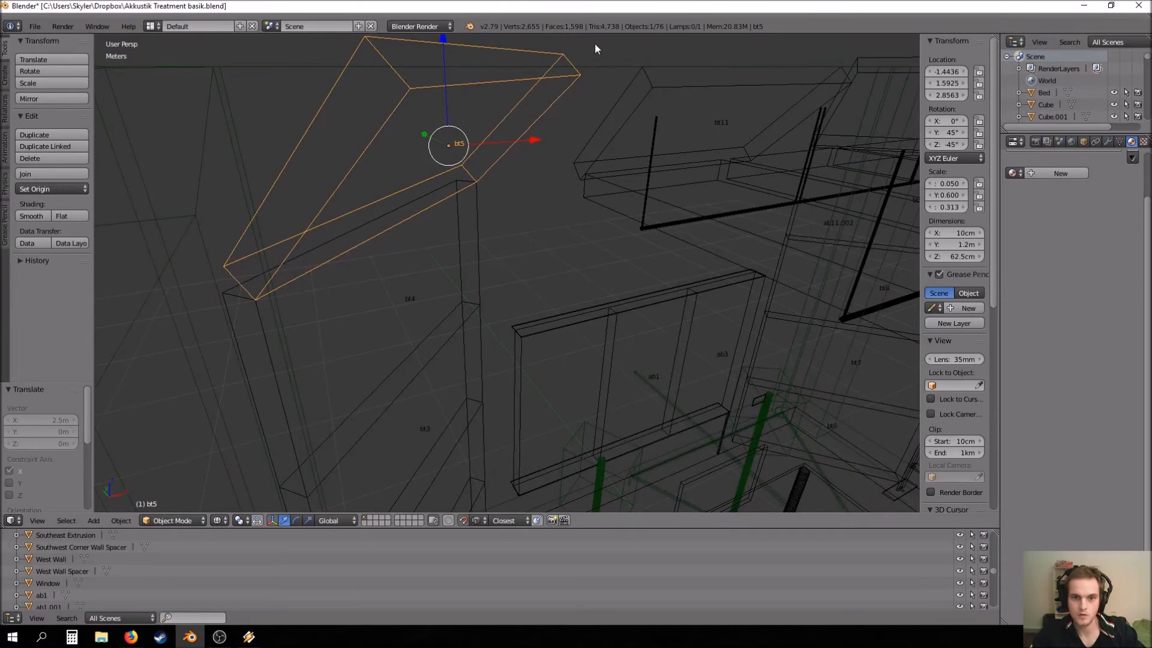
middle_drag(595, 48, 490, 128)
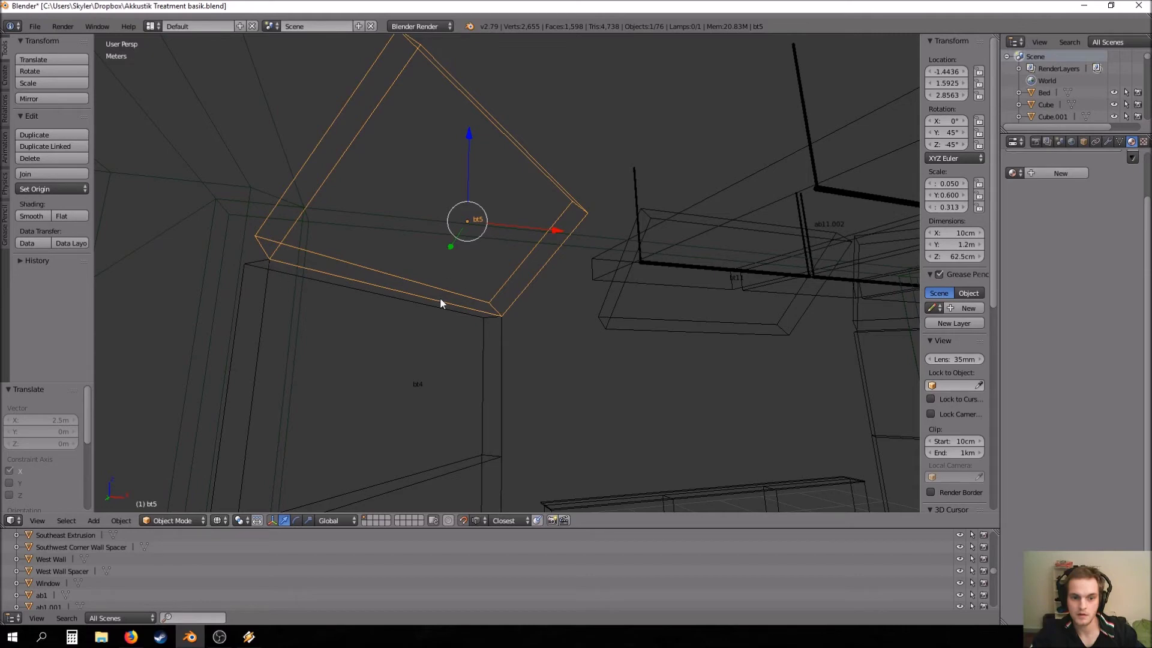
middle_drag(636, 316, 504, 174)
middle_drag(368, 376, 514, 306)
Step: Select and frame the Cube door-frame object, then return to solid shading
right_click(518, 303)
right_click(522, 298)
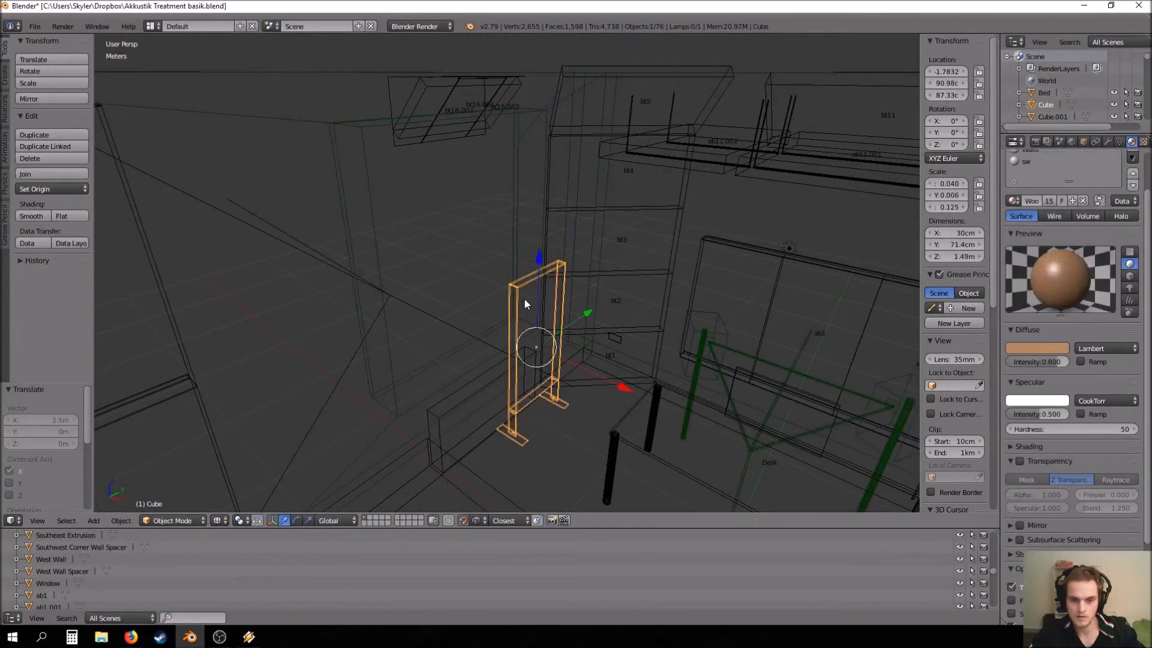
key(KP_Decimal)
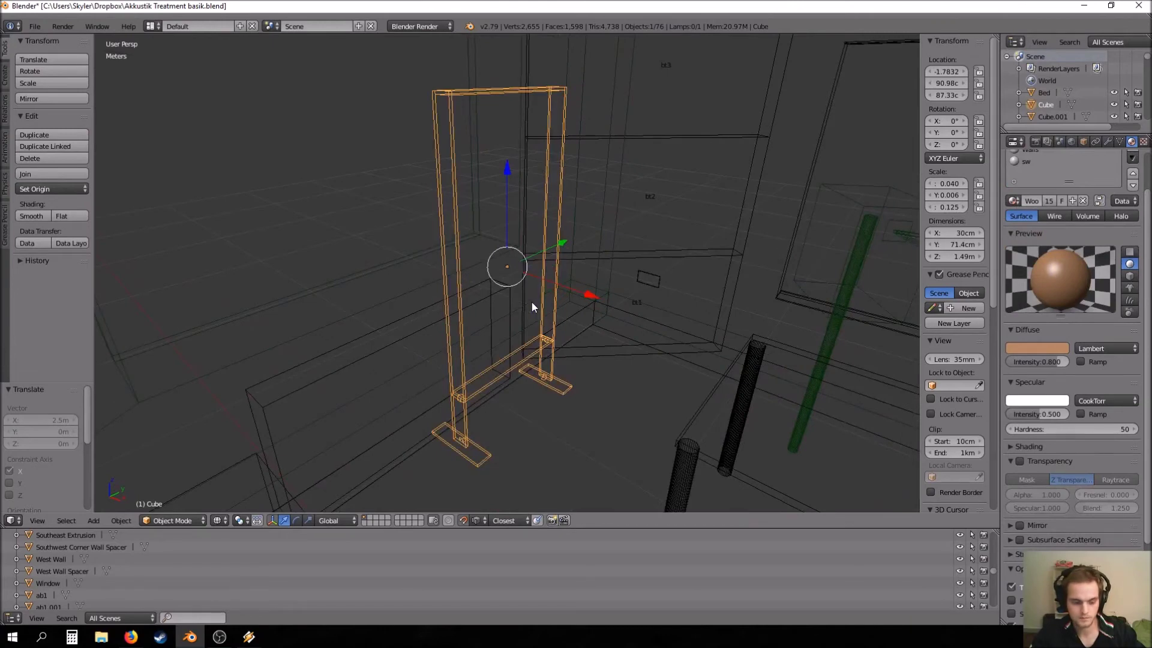
key(z)
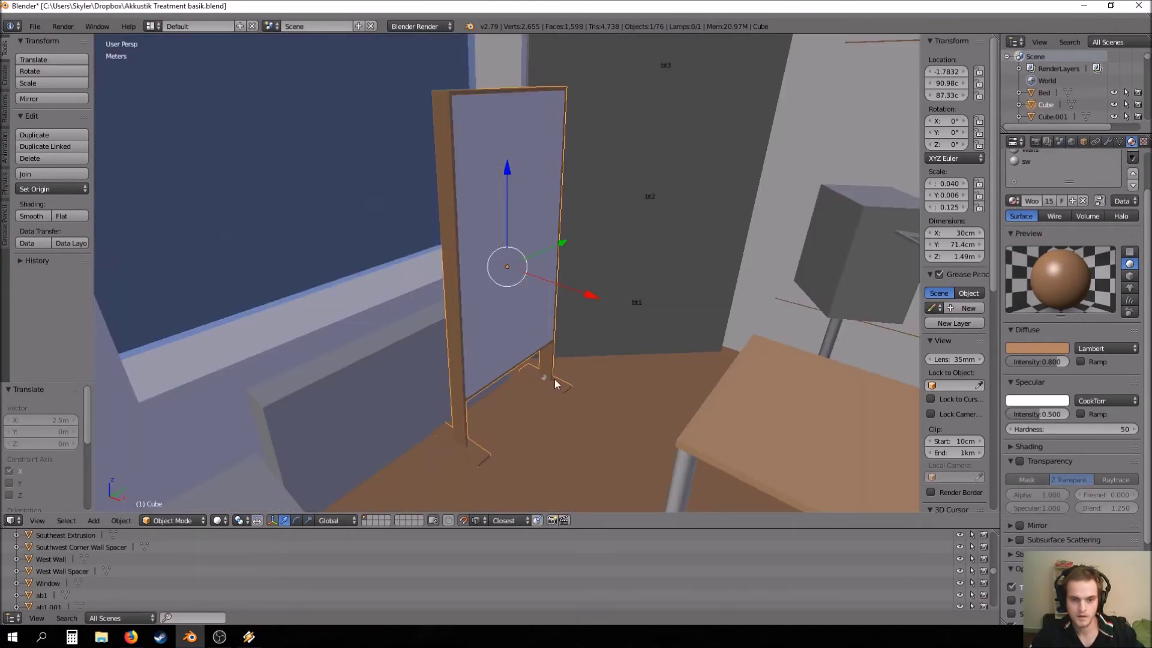
Step: Orbit around the framed panel, then select slab panel ab11.002 and zoom on it
scroll(592, 412, up, 4)
mouse_move(591, 411)
shift+middle_down()
mouse_move(567, 196)
mouse_move(572, 260)
mouse_move(515, 247)
mouse_move(526, 340)
mouse_move(531, 293)
mouse_move(556, 328)
mouse_move(584, 324)
mouse_move(538, 209)
mouse_move(547, 208)
mouse_move(568, 317)
mouse_move(545, 320)
shift+middle_up()
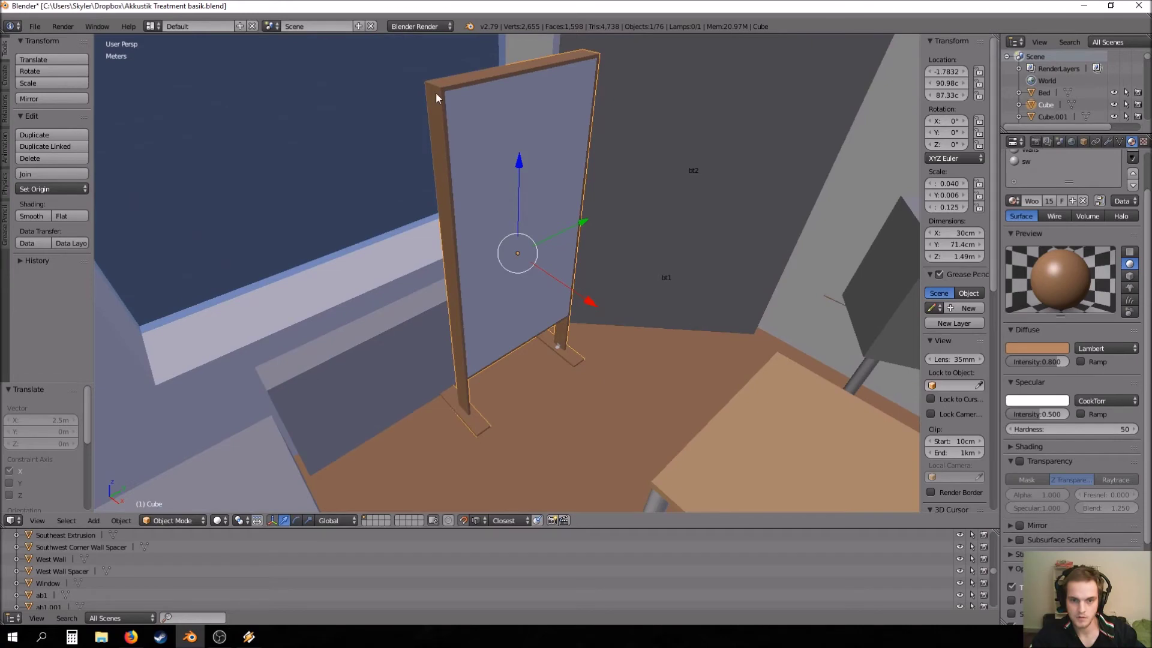
middle_drag(516, 137, 464, 133)
middle_drag(473, 229, 528, 399)
right_click(470, 216)
scroll(471, 215, down, 6)
scroll(504, 315, up, 5)
scroll(502, 318, down, 5)
scroll(471, 307, up, 2)
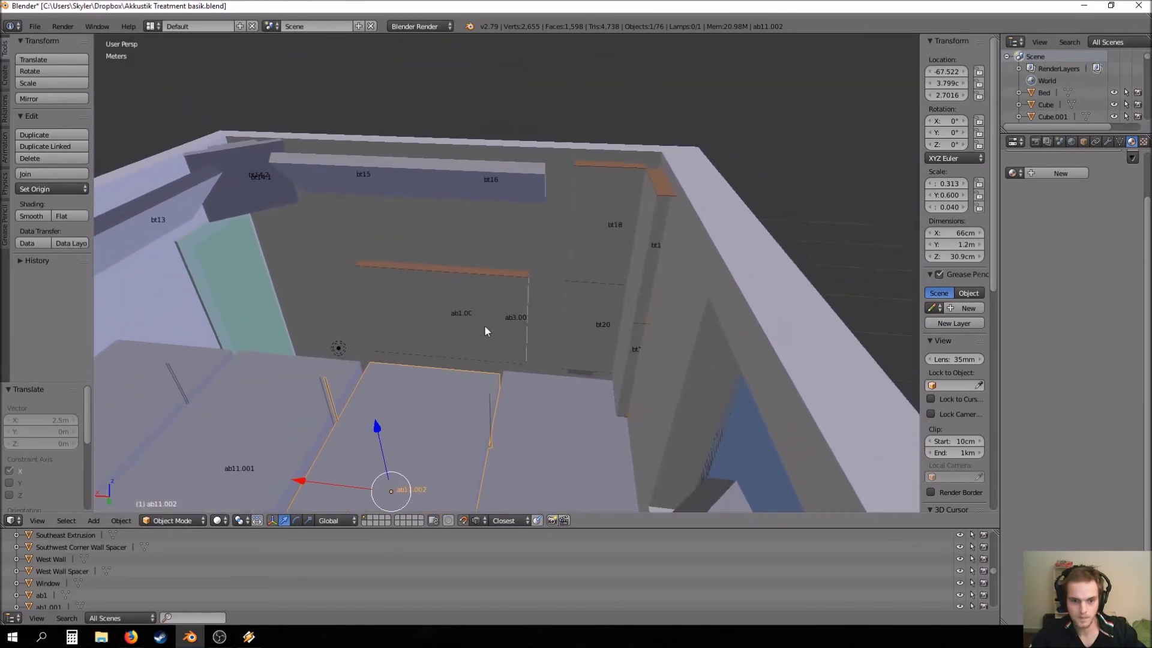
middle_drag(485, 330, 498, 296)
right_click(489, 286)
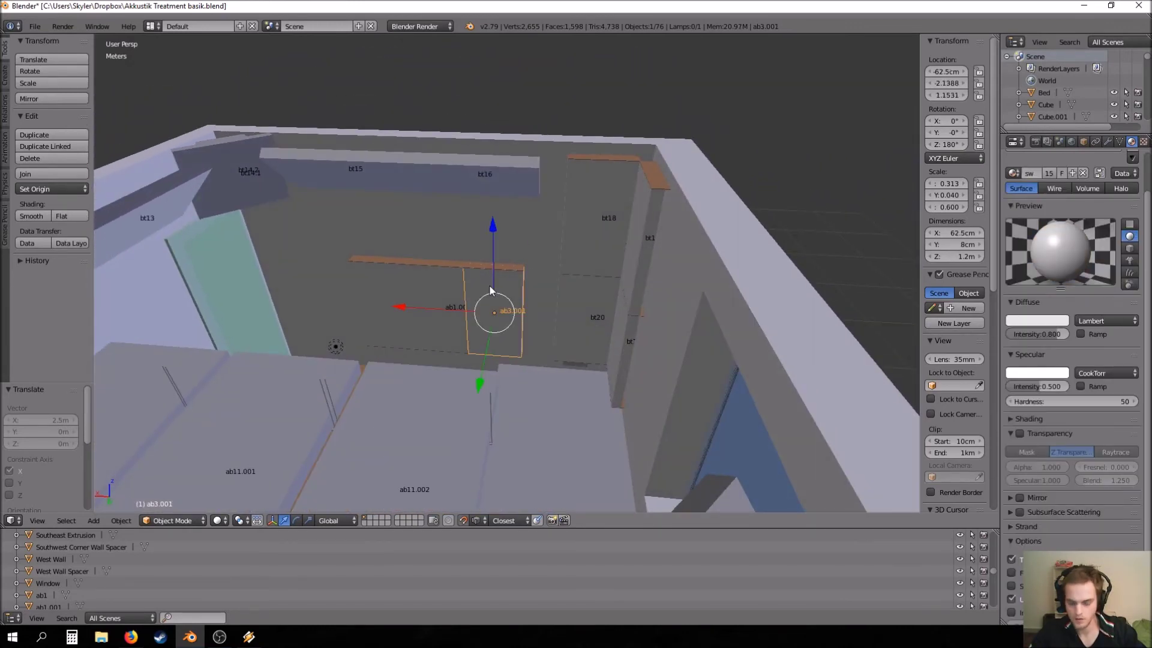
key(KP_Decimal)
middle_drag(530, 275, 557, 280)
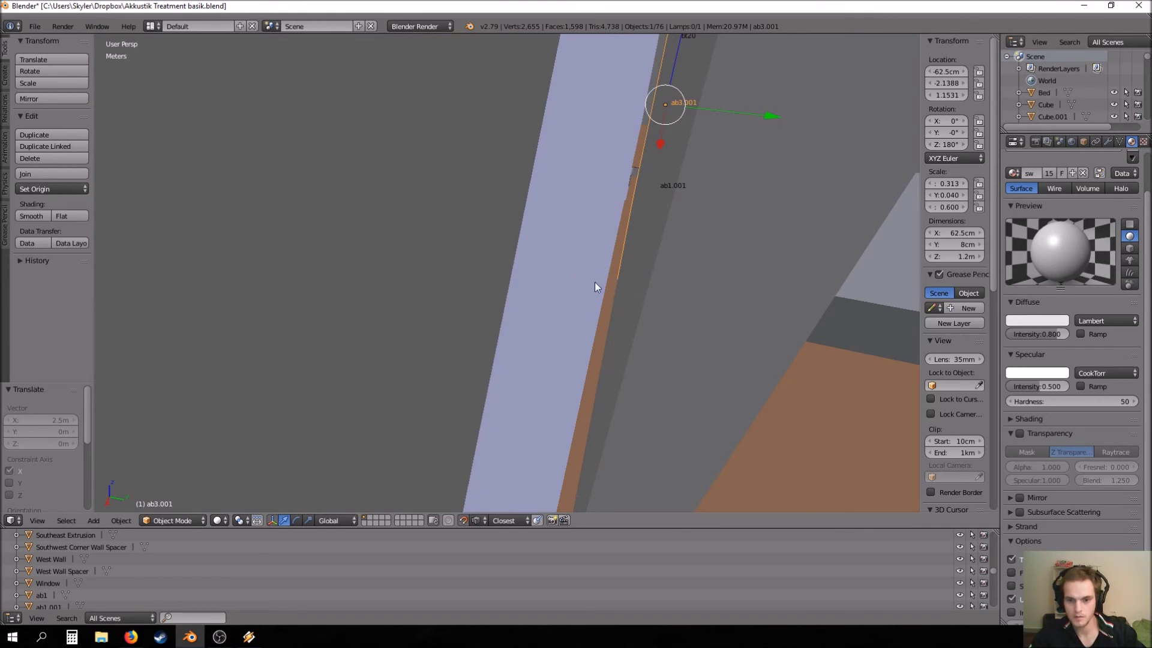
middle_drag(595, 282, 624, 289)
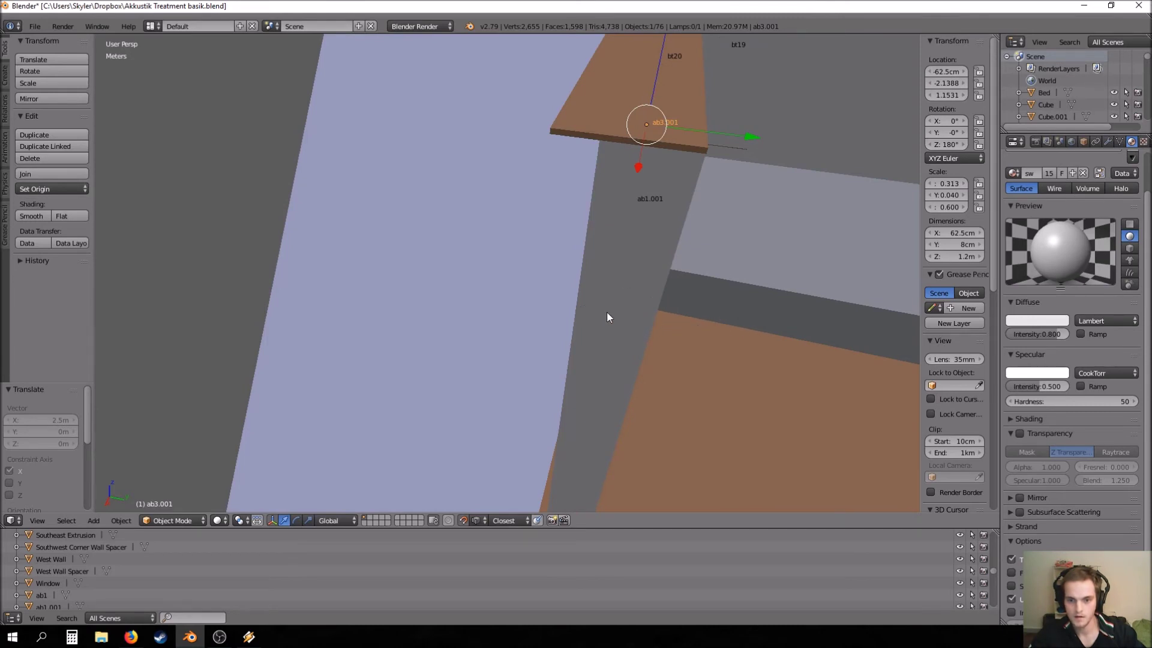
middle_drag(629, 353, 620, 283)
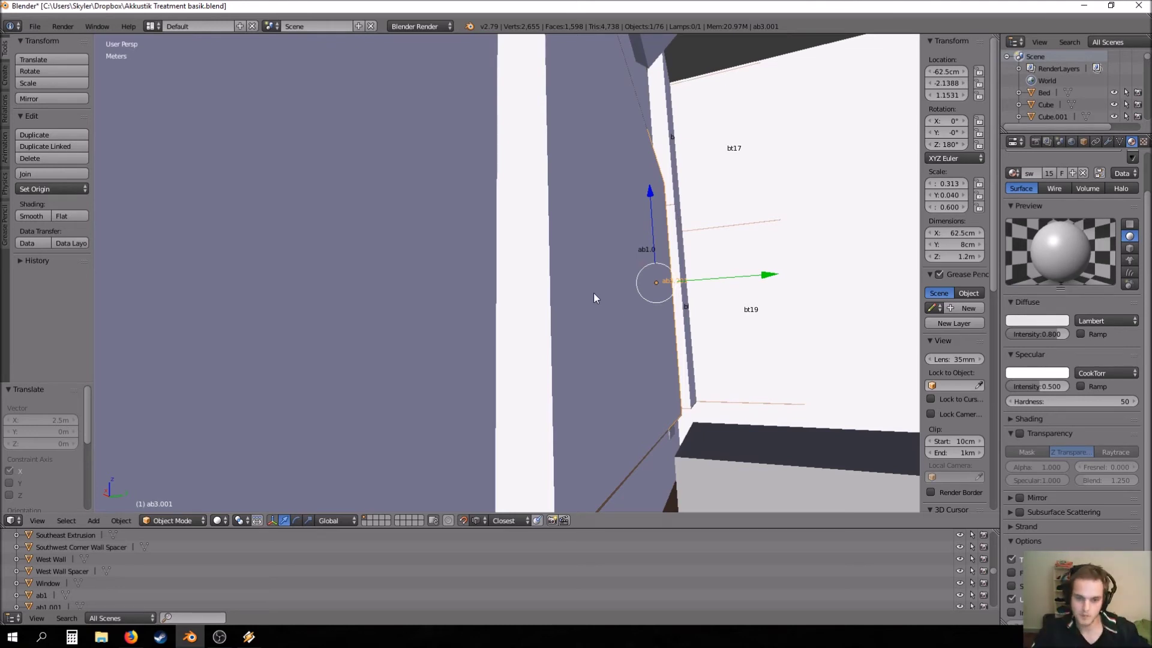
middle_drag(593, 294, 647, 344)
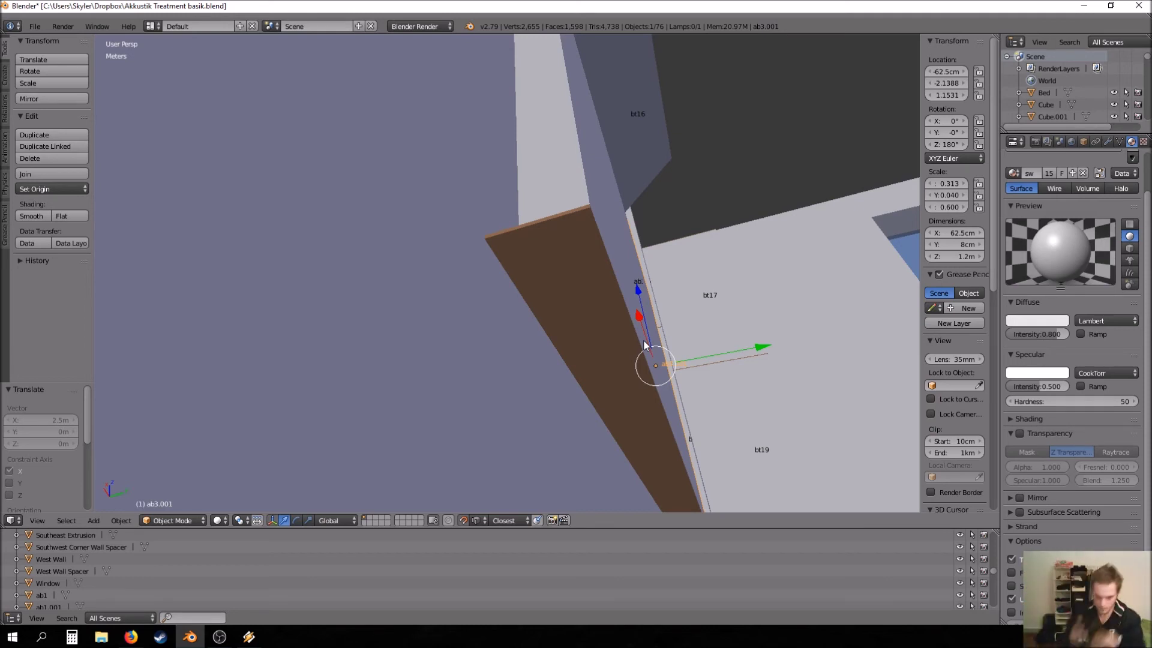
click(219, 637)
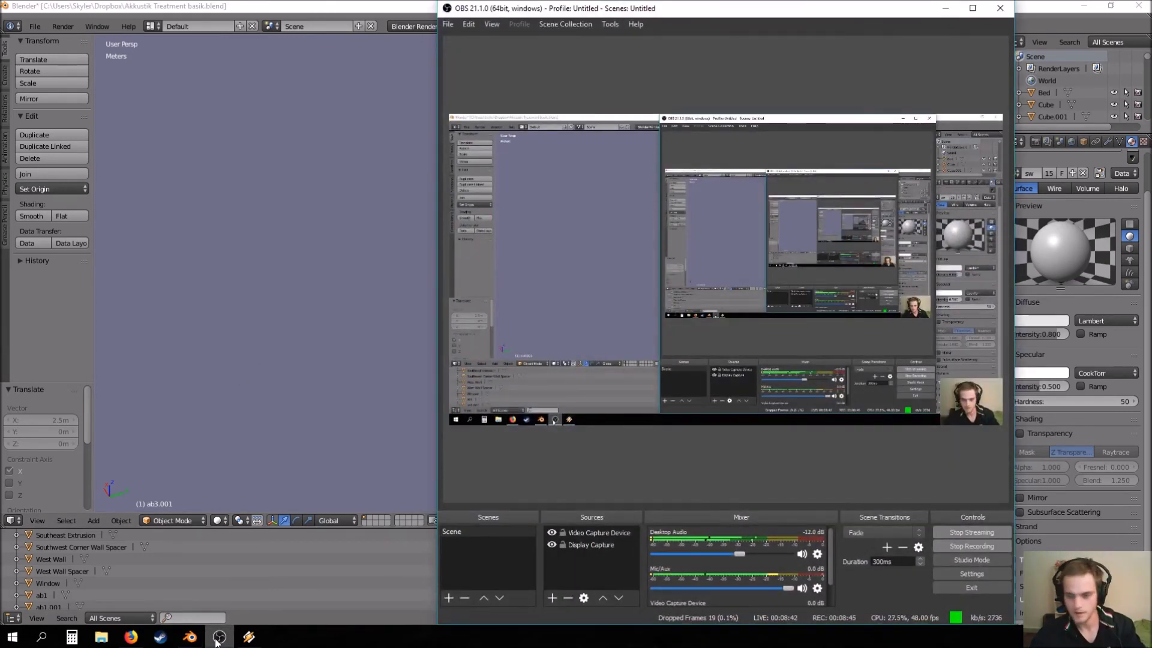
click(218, 641)
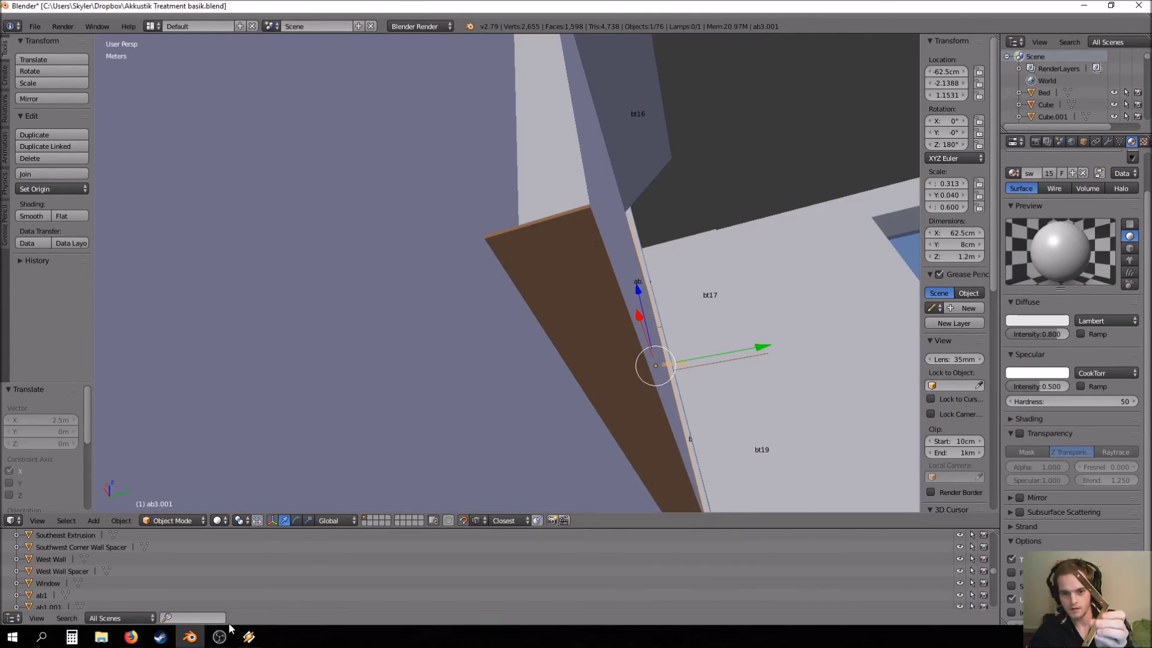
middle_drag(455, 404, 548, 414)
right_click(557, 381)
key(KP_Decimal)
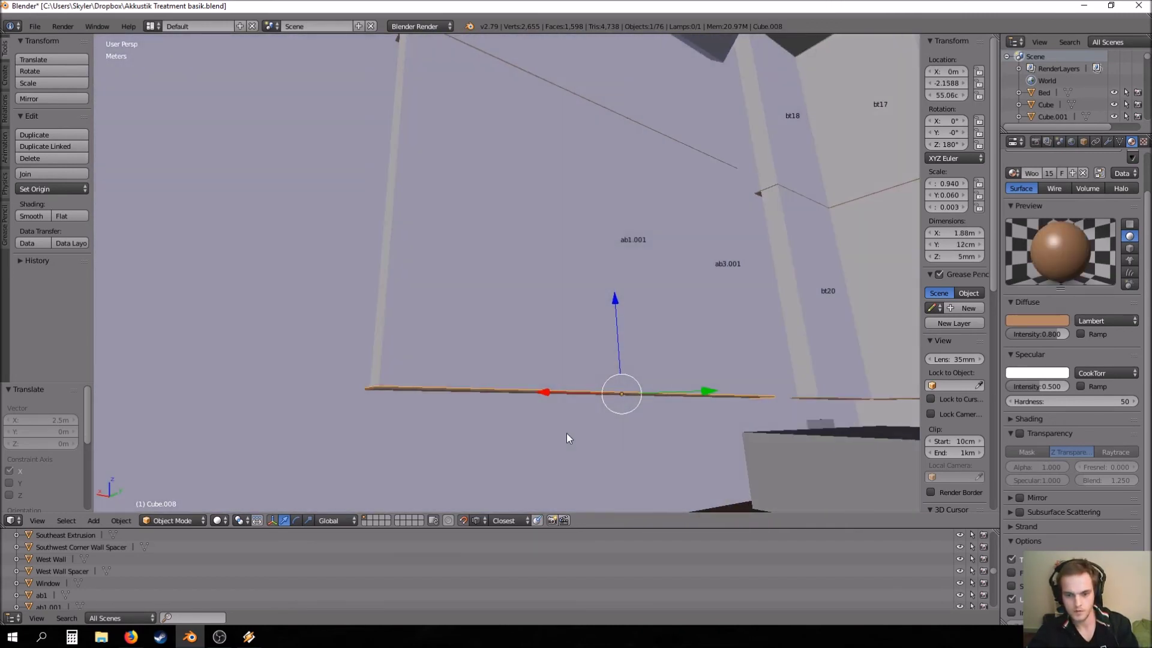
middle_drag(566, 434, 571, 418)
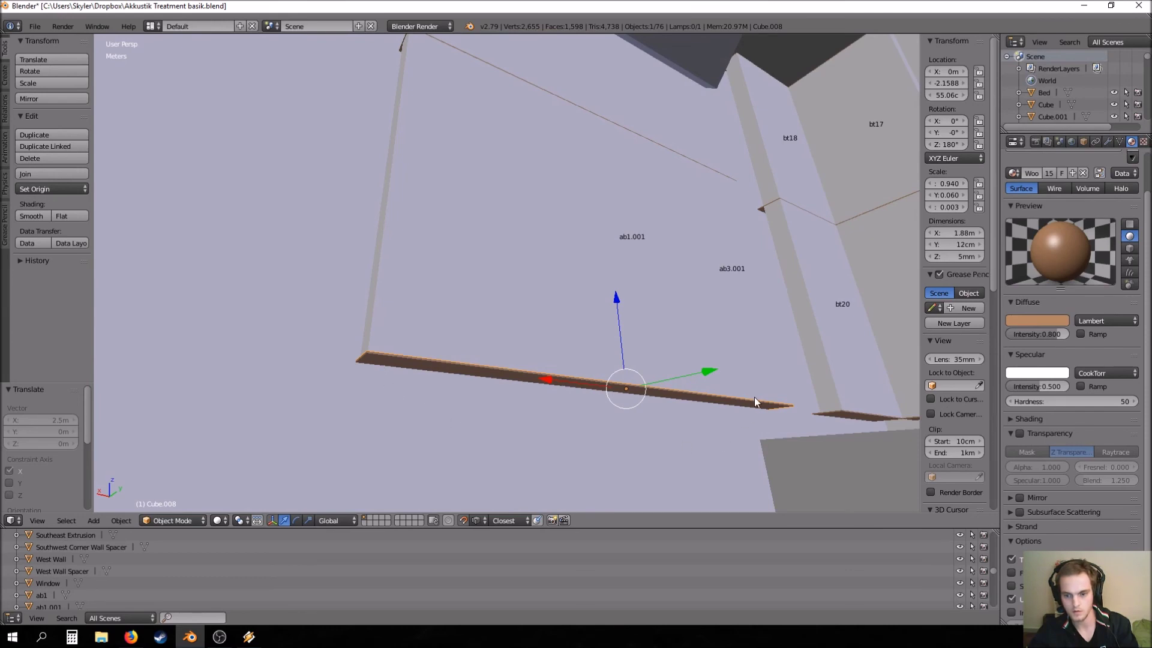
middle_drag(725, 140, 719, 223)
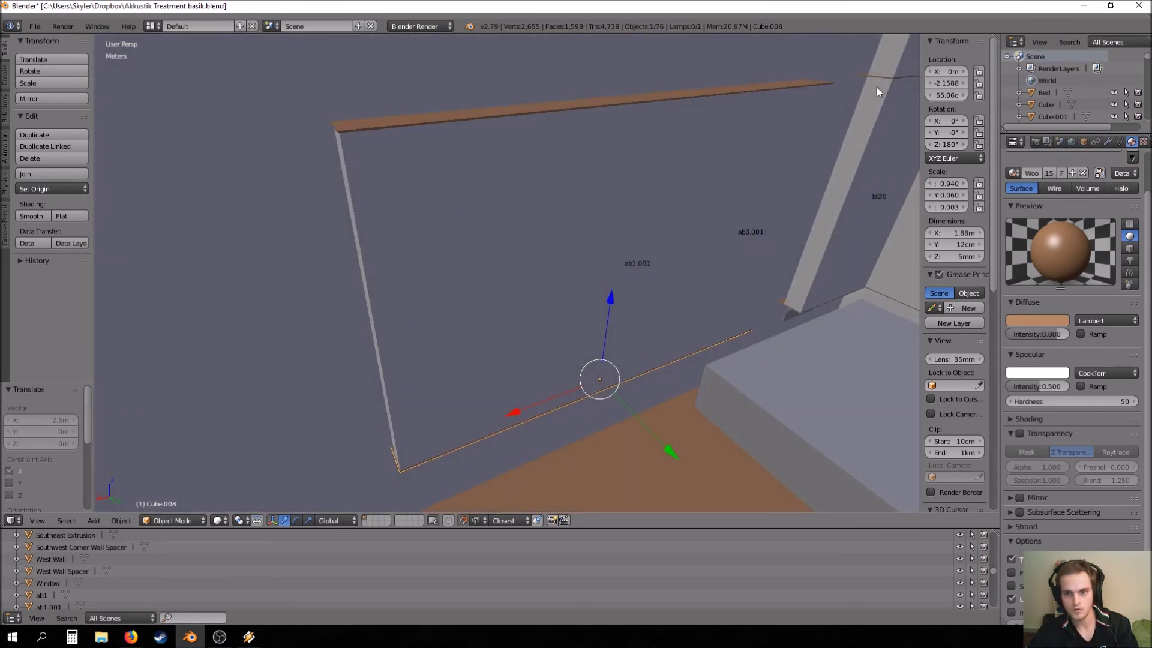
middle_drag(876, 88, 423, 126)
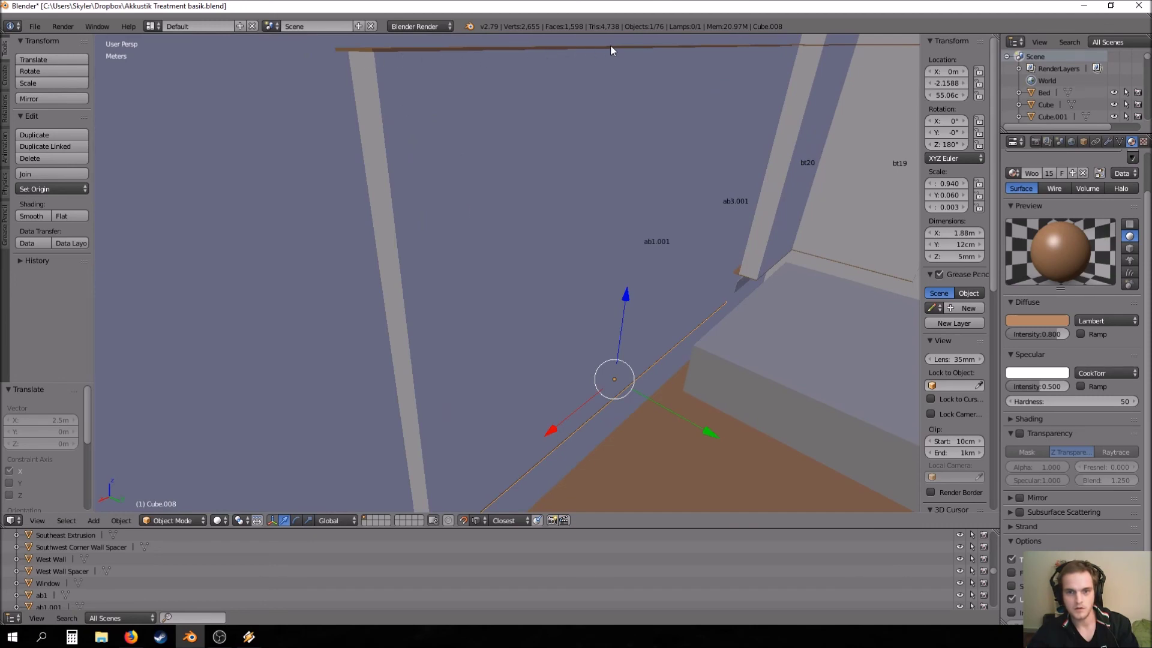
middle_drag(699, 188, 505, 196)
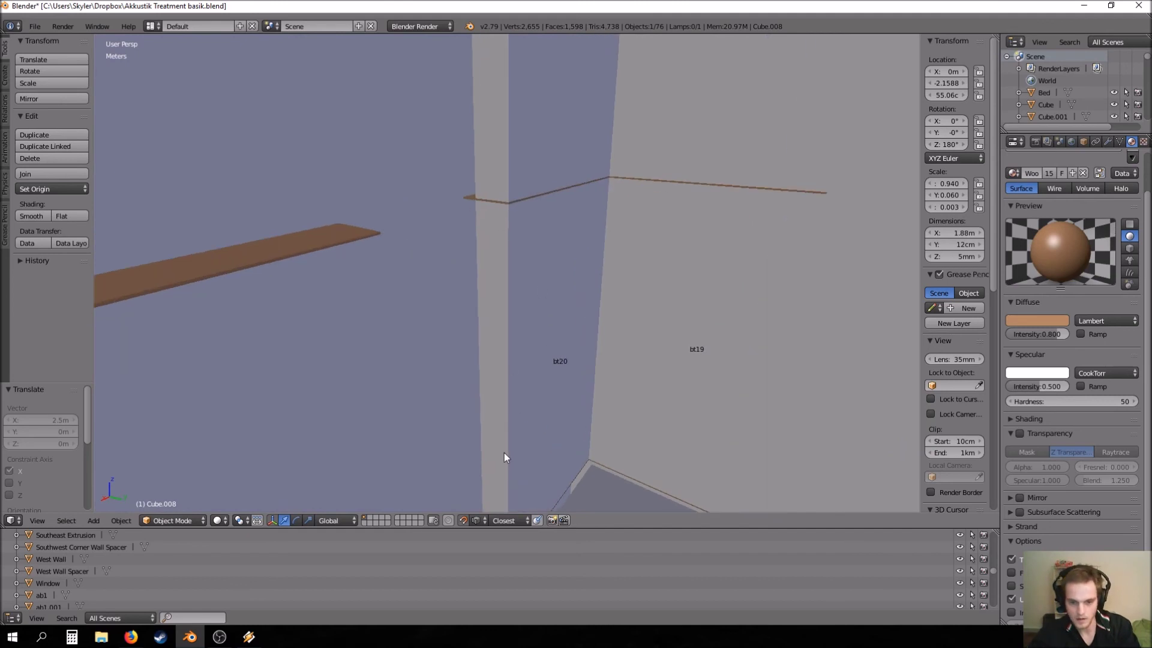
middle_drag(607, 377, 437, 171)
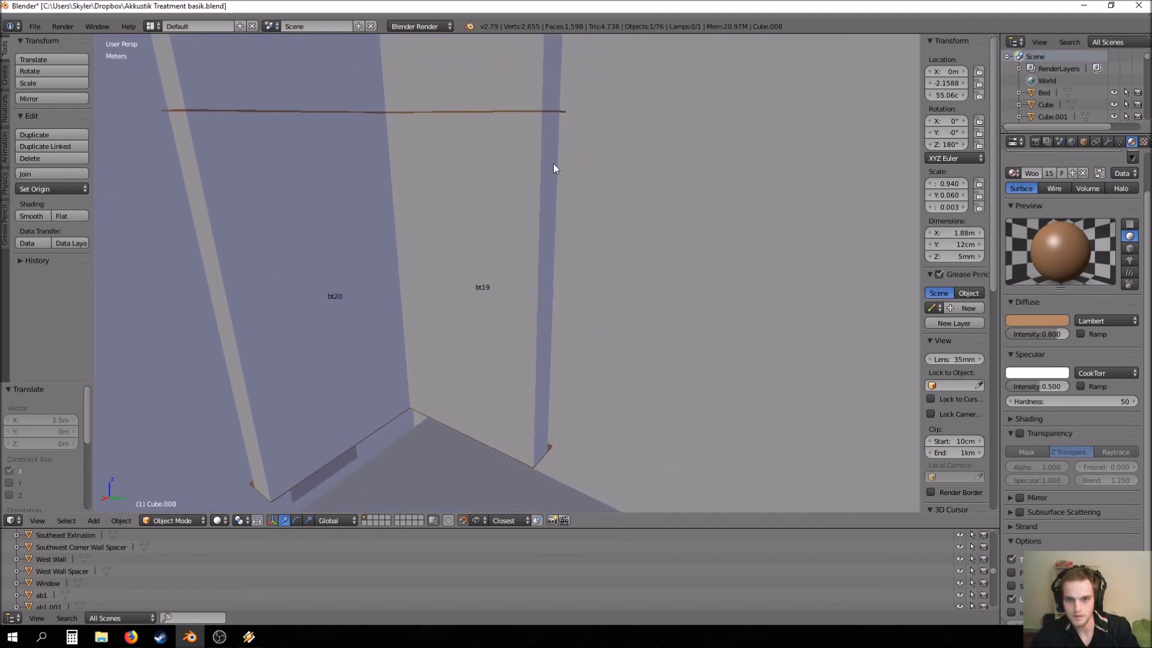
middle_drag(546, 441, 562, 388)
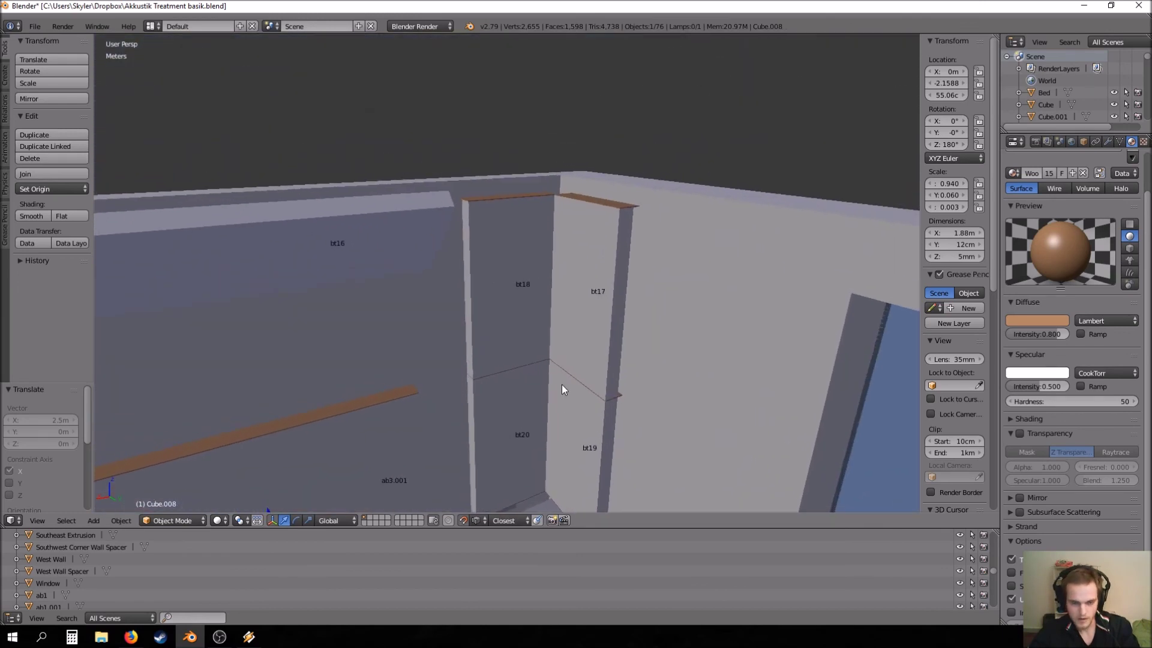
middle_drag(514, 336, 583, 303)
right_click(688, 273)
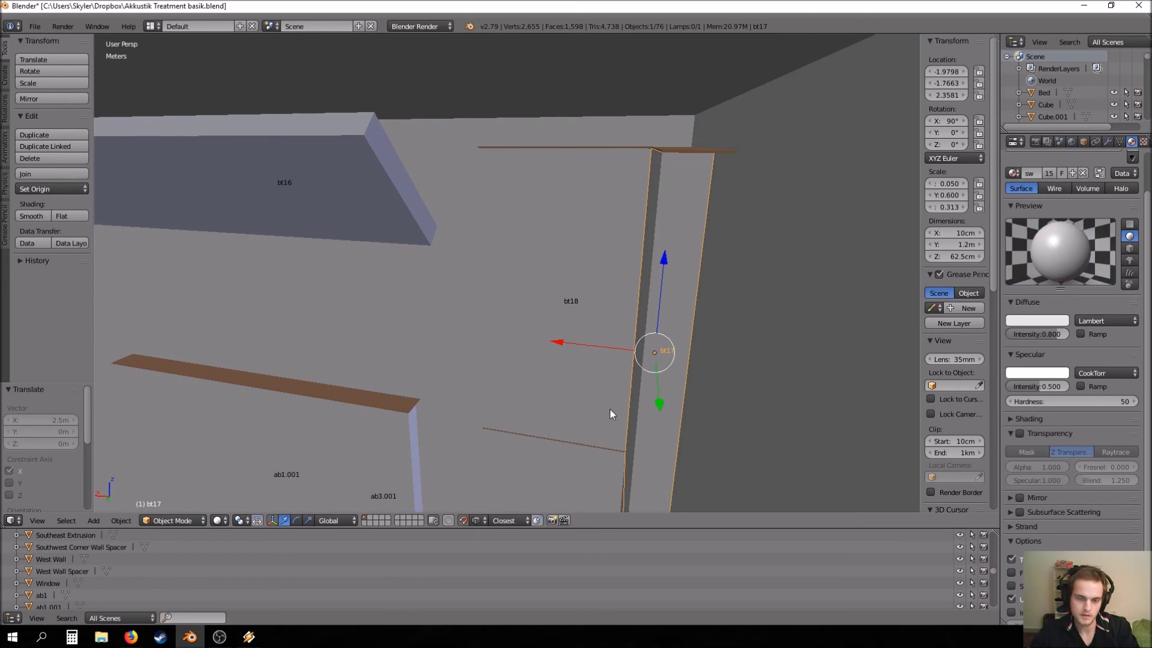
middle_drag(609, 409, 580, 415)
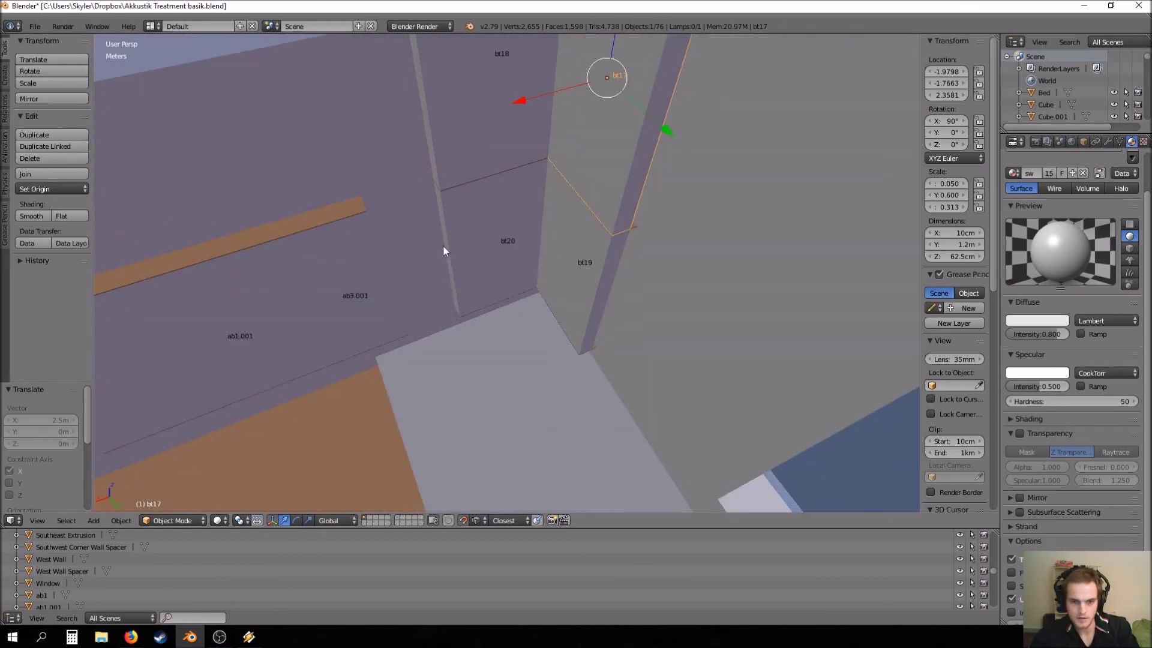
middle_drag(574, 190, 520, 99)
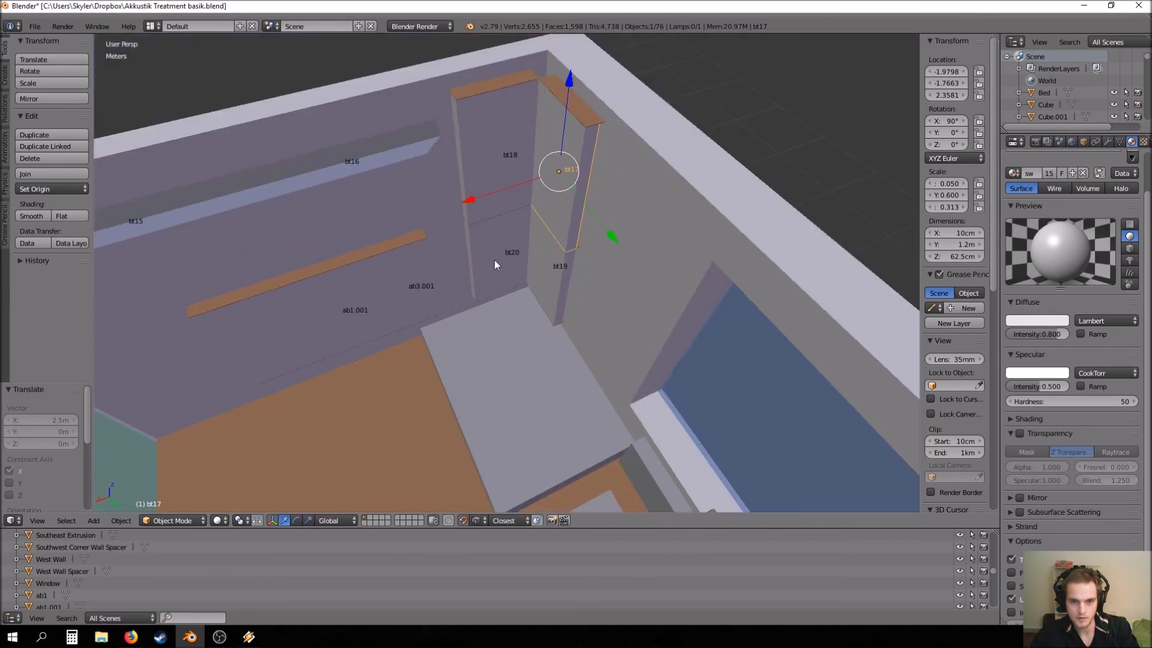
scroll(528, 345, down, 2)
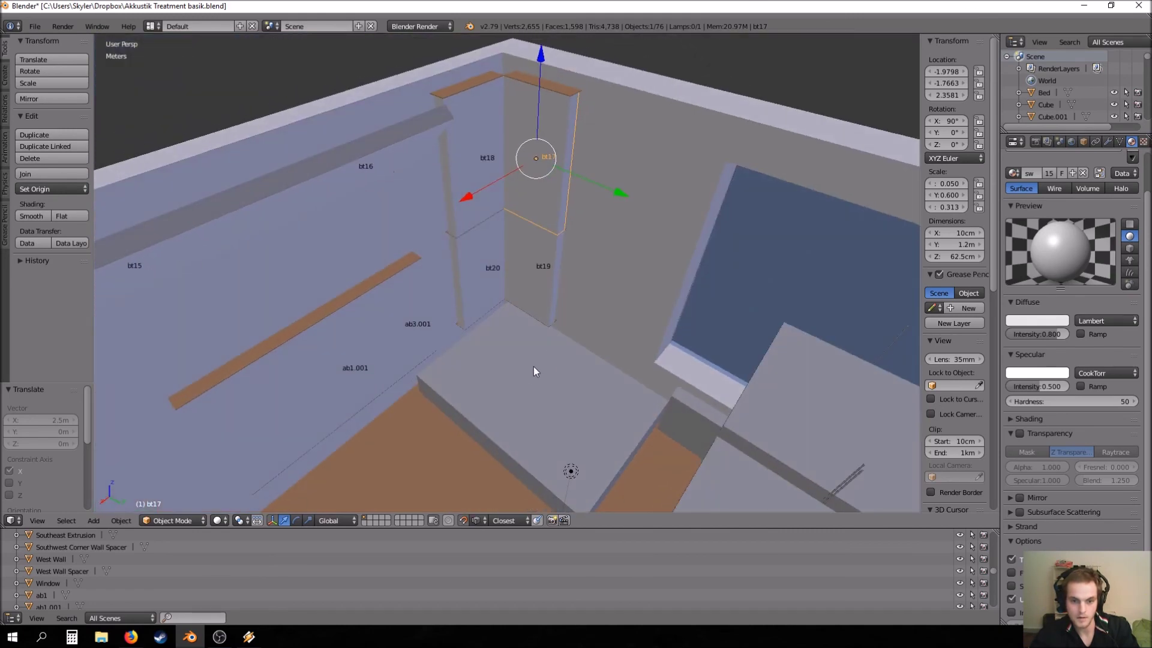
right_click(536, 370)
scroll(543, 384, up, 5)
middle_drag(544, 387, 616, 306)
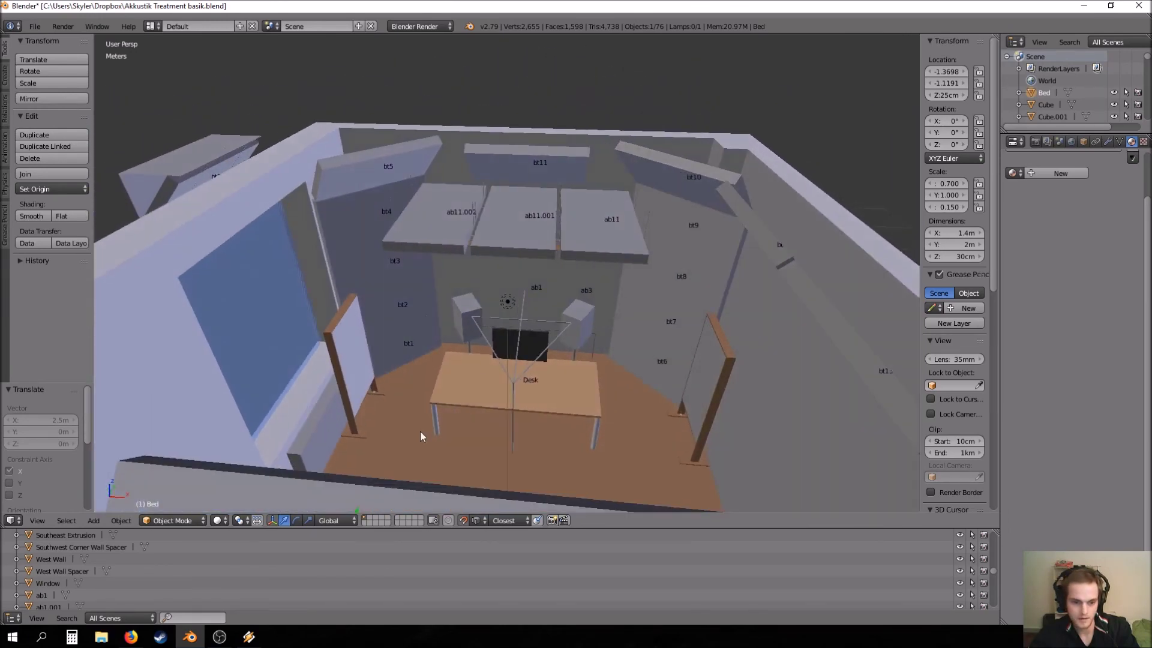